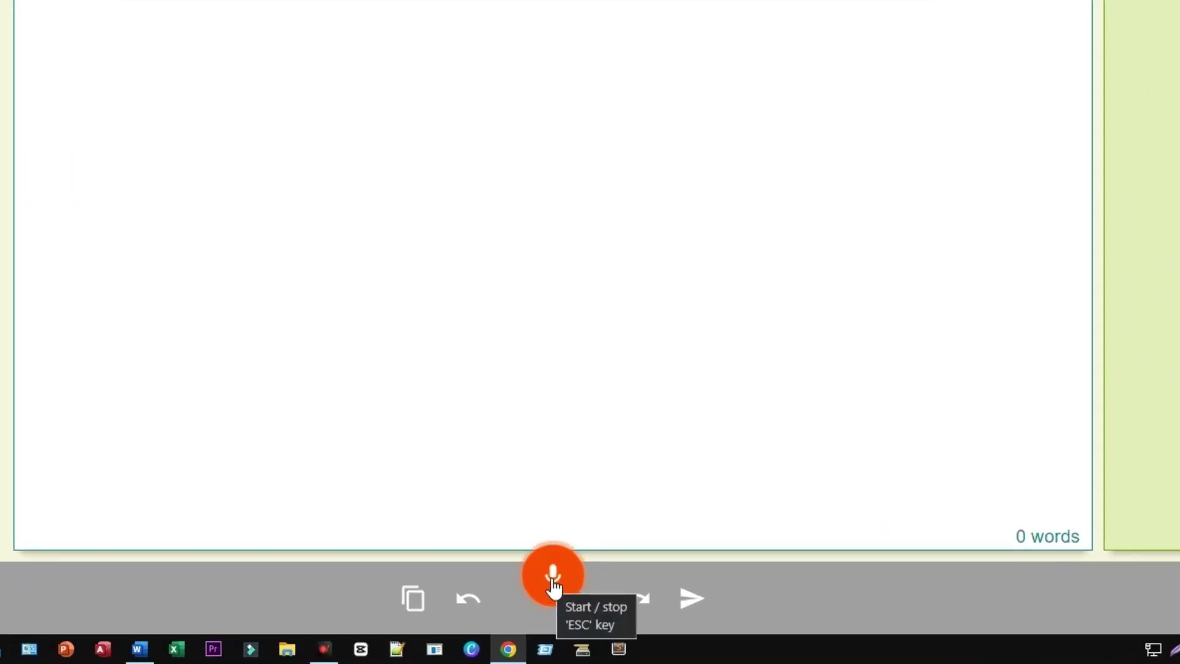
- Start SpeechTexter listening and dictate the greeting and the sentence about writing without a keyboard
click(554, 585)
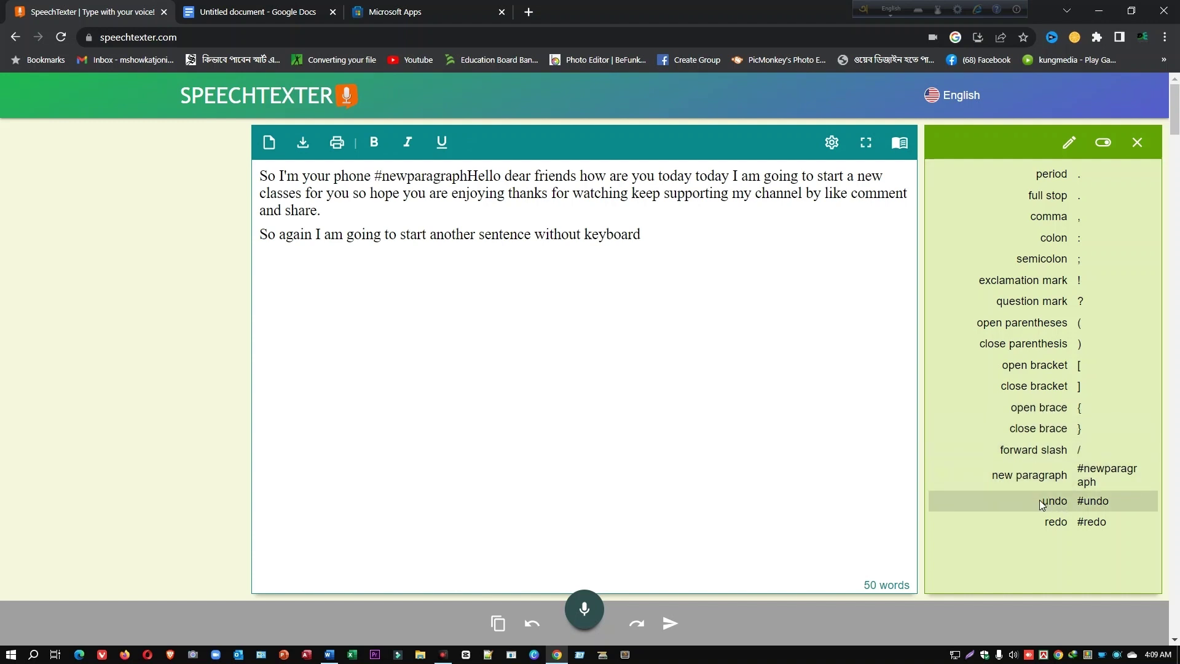
- Undo the last dictated sentence and the period after 'and share', then resume dictation
key(ctrl+z)
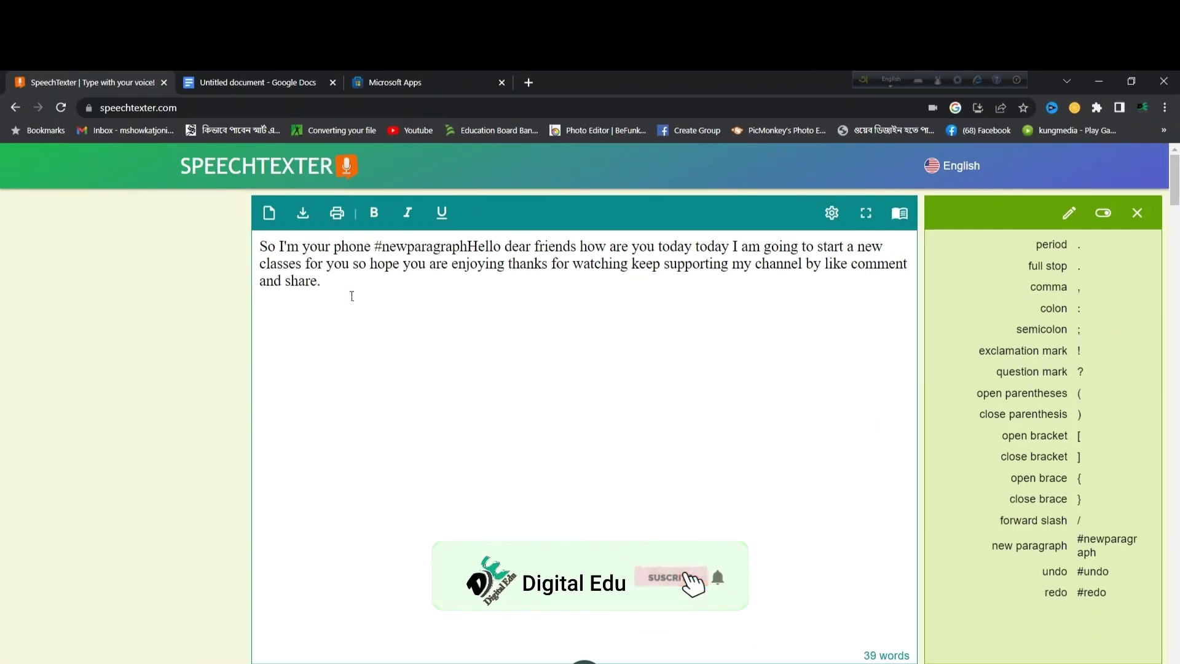
key(ctrl+z)
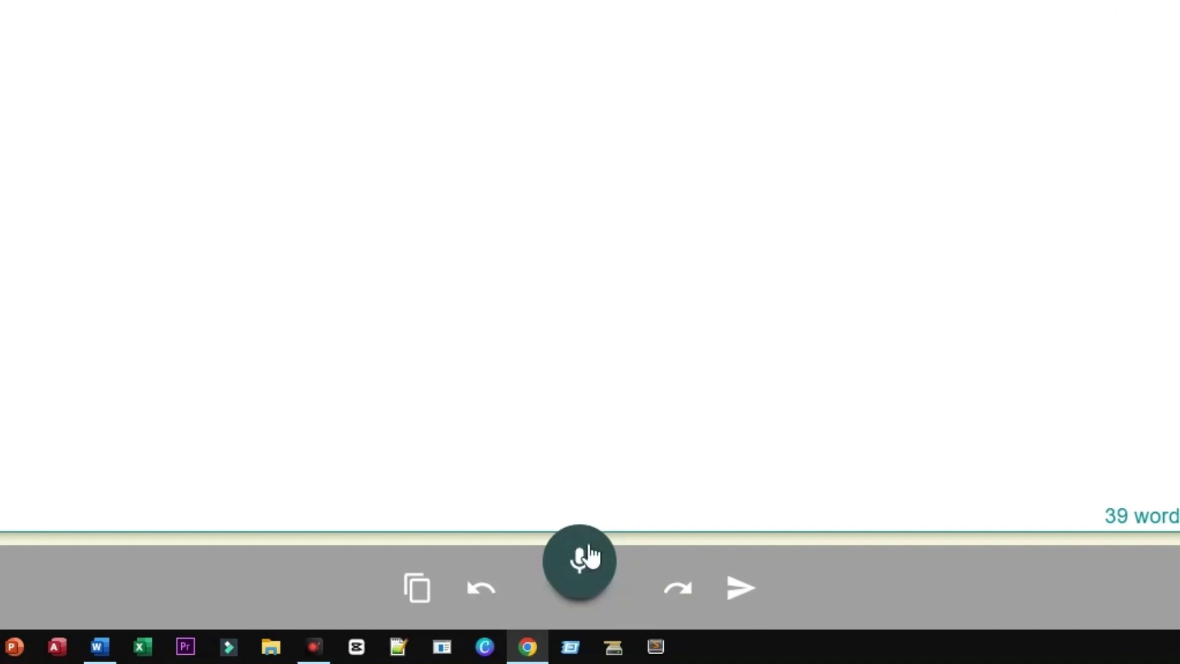
click(582, 611)
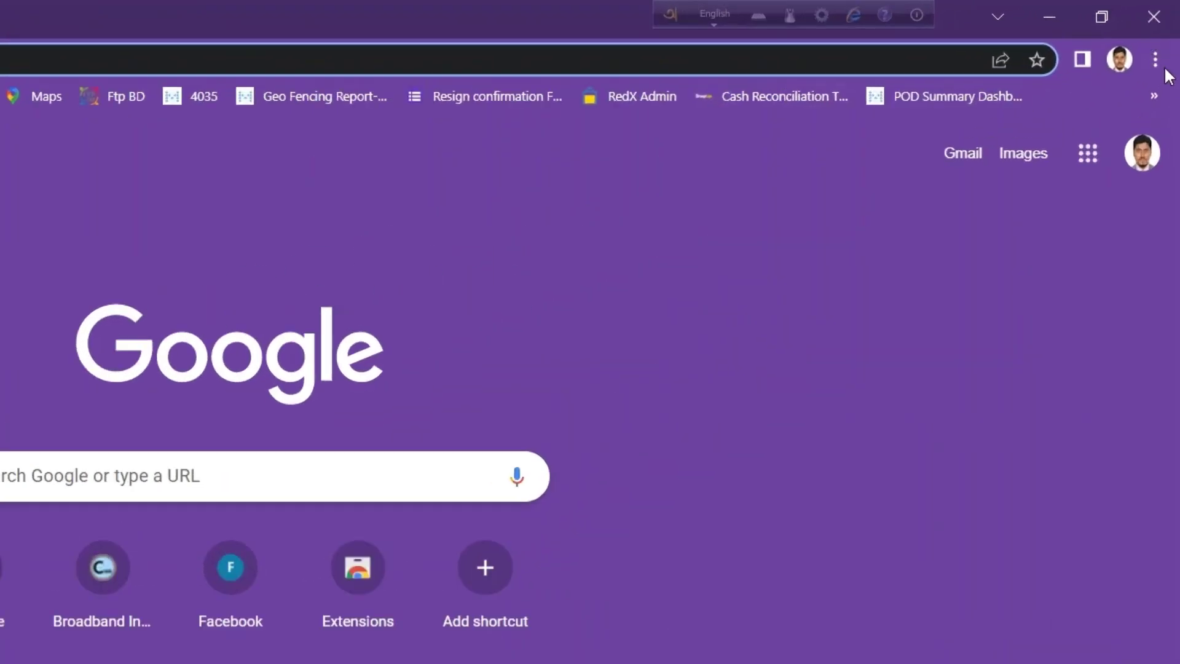
- Set Chrome's site microphone to Microphone (Fantech Leviosa) and return to Site settings
click(1153, 66)
click(925, 472)
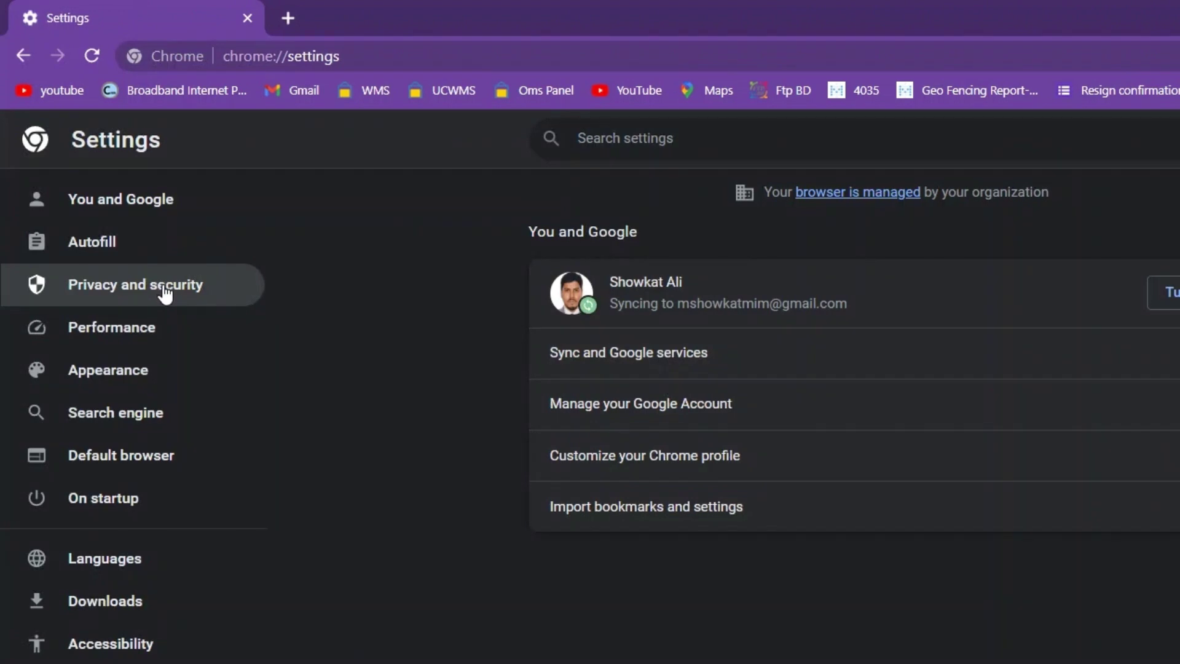
click(165, 294)
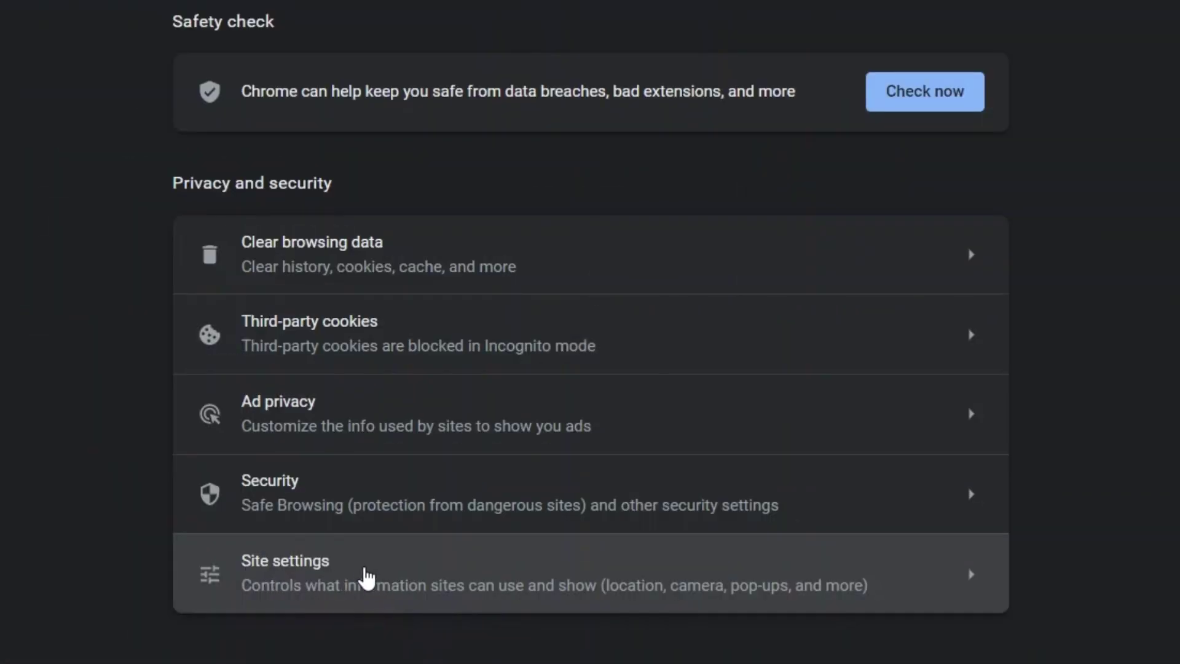
click(366, 572)
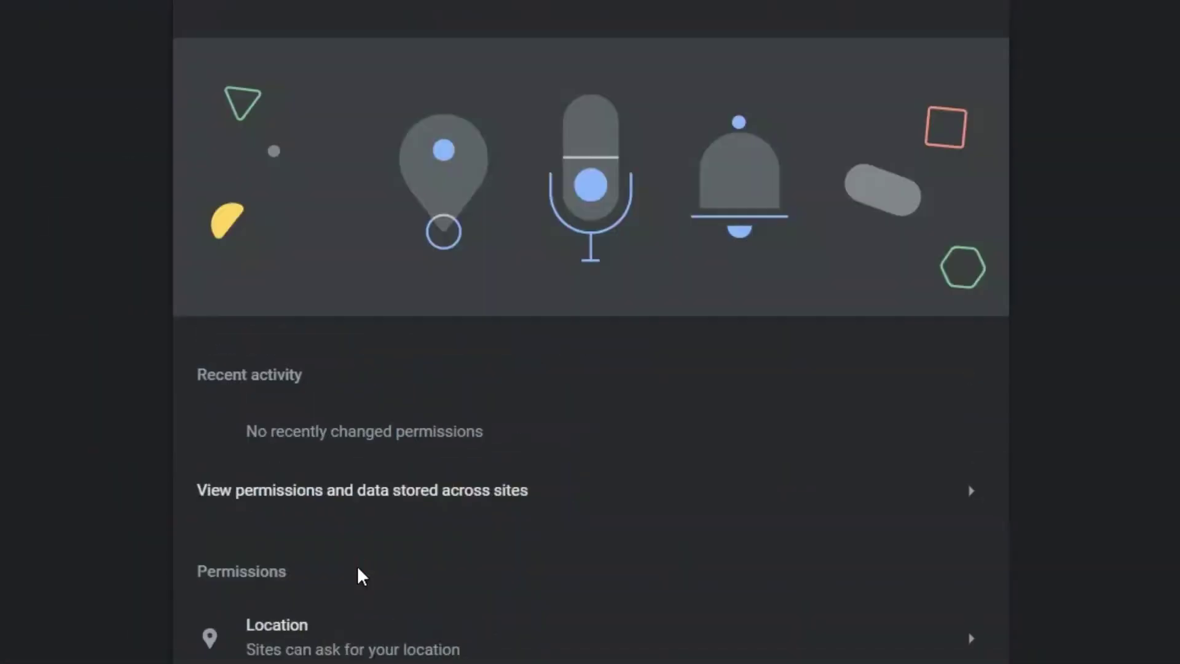
scroll(442, 466, down, 4)
scroll(441, 467, down, 2)
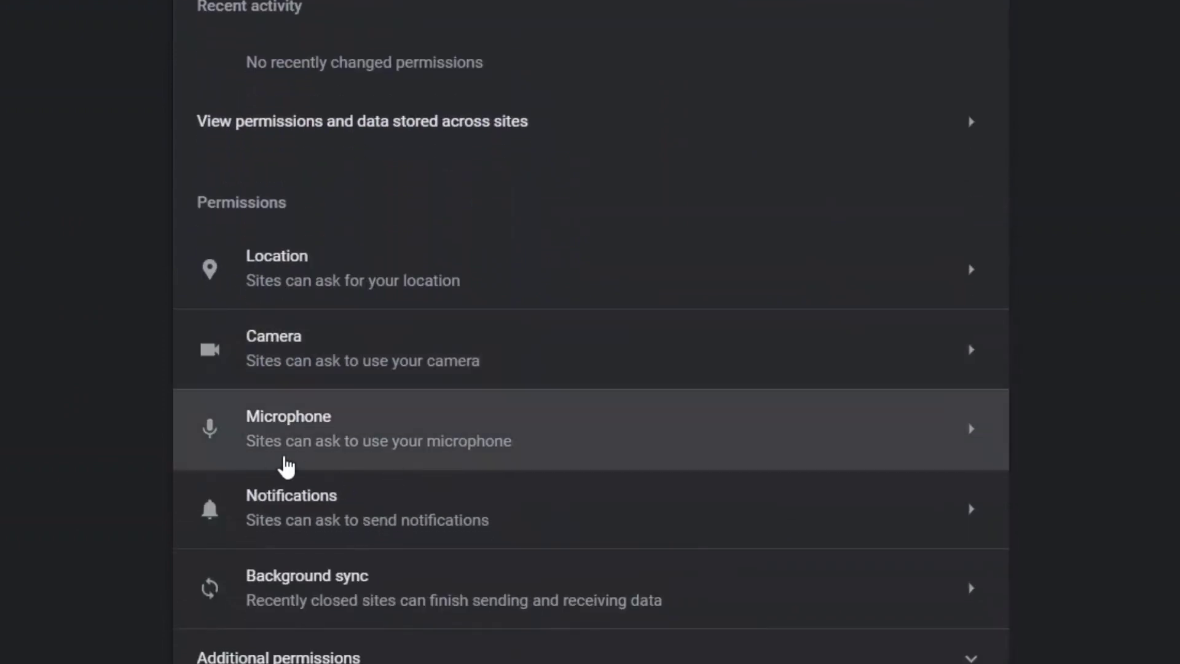
click(419, 455)
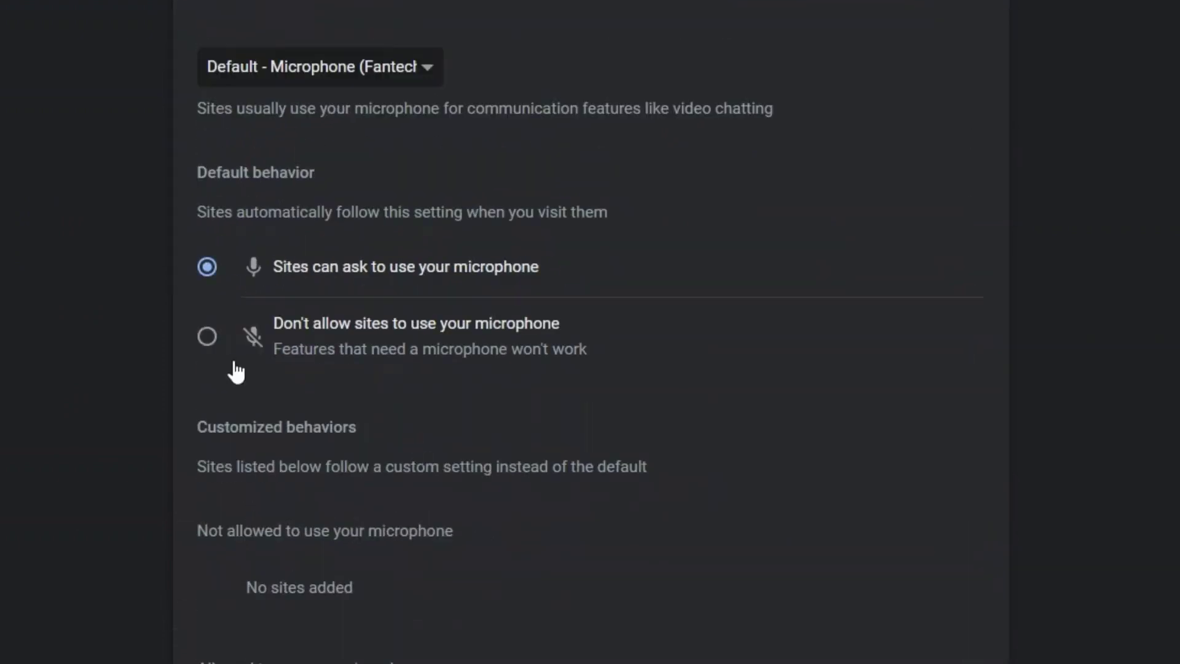
click(427, 68)
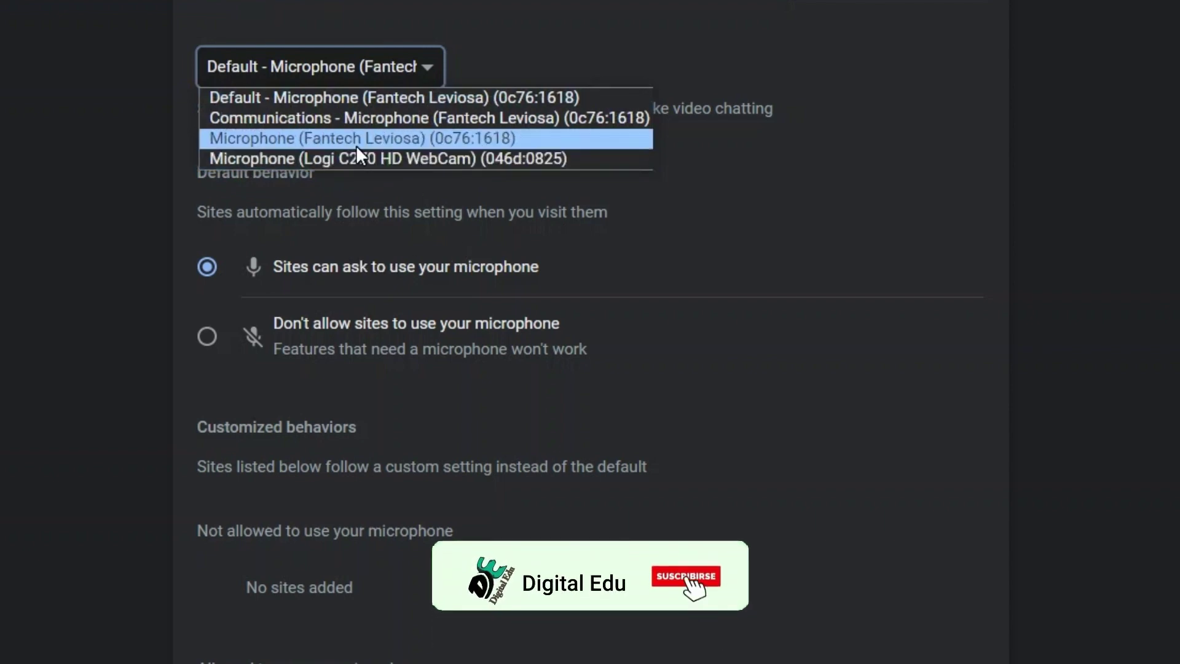
click(382, 137)
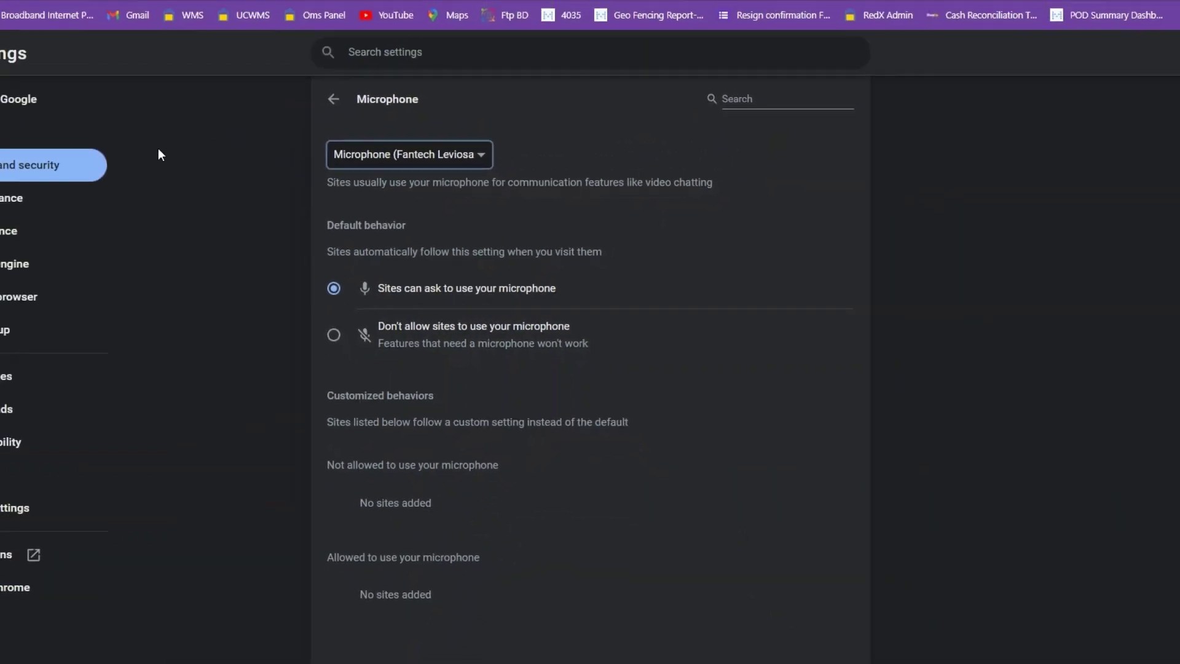
click(369, 131)
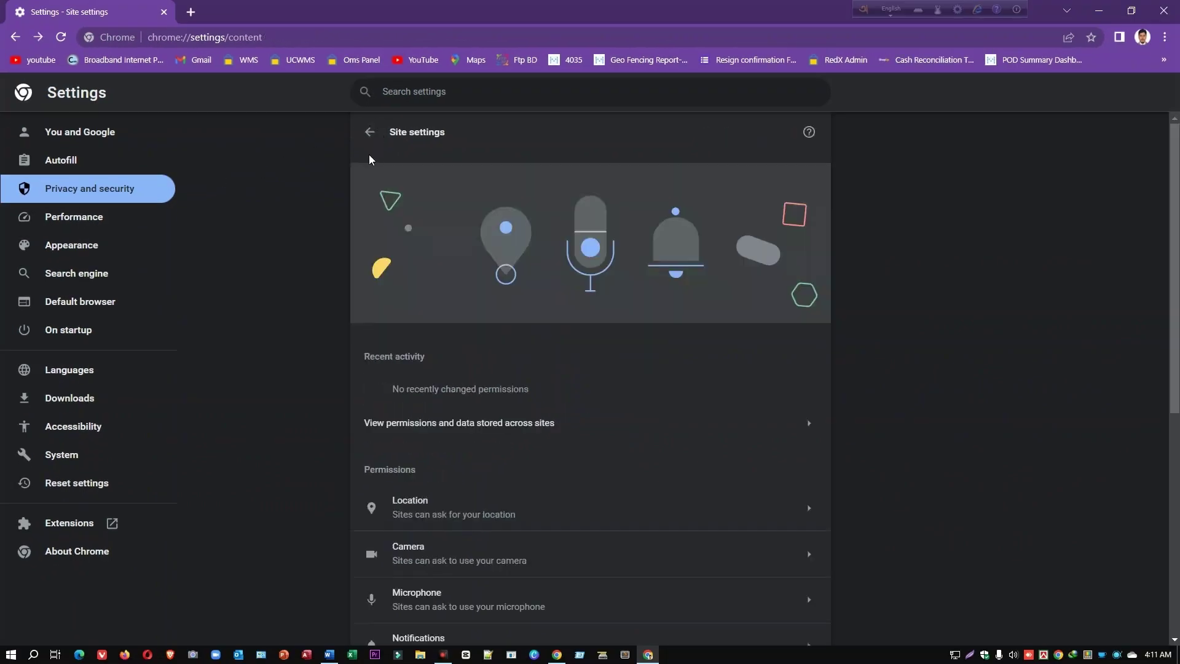
- Load speechtexter.com in a new browser tab
click(191, 10)
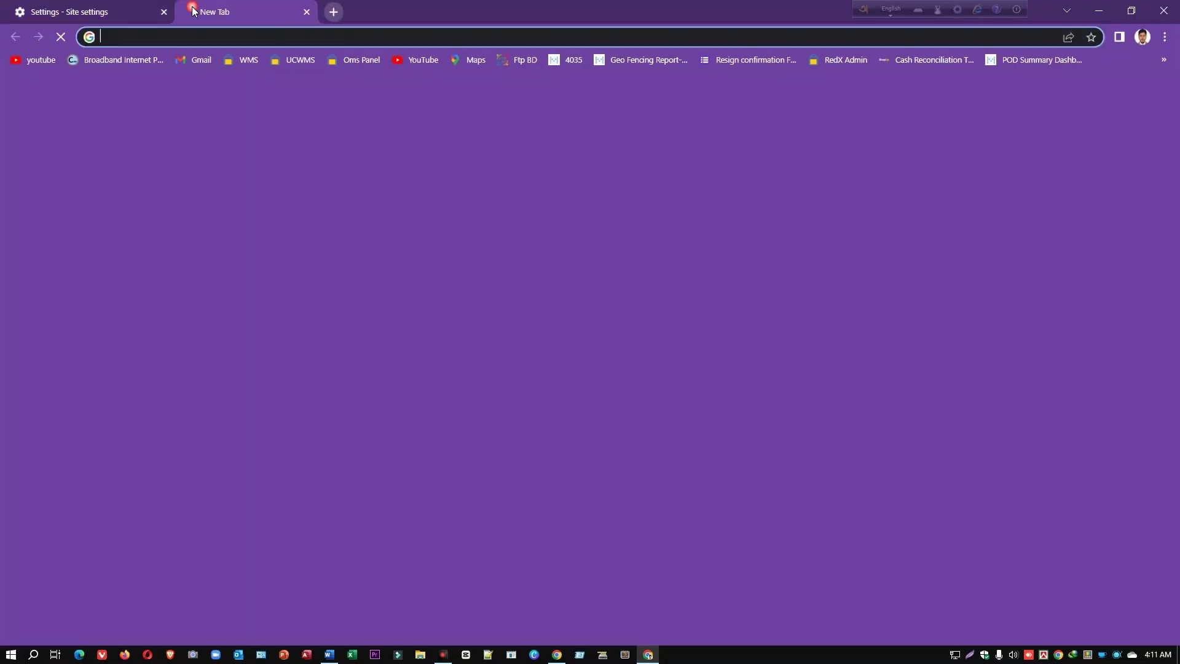
text(speechtexter.com)
key(Return)
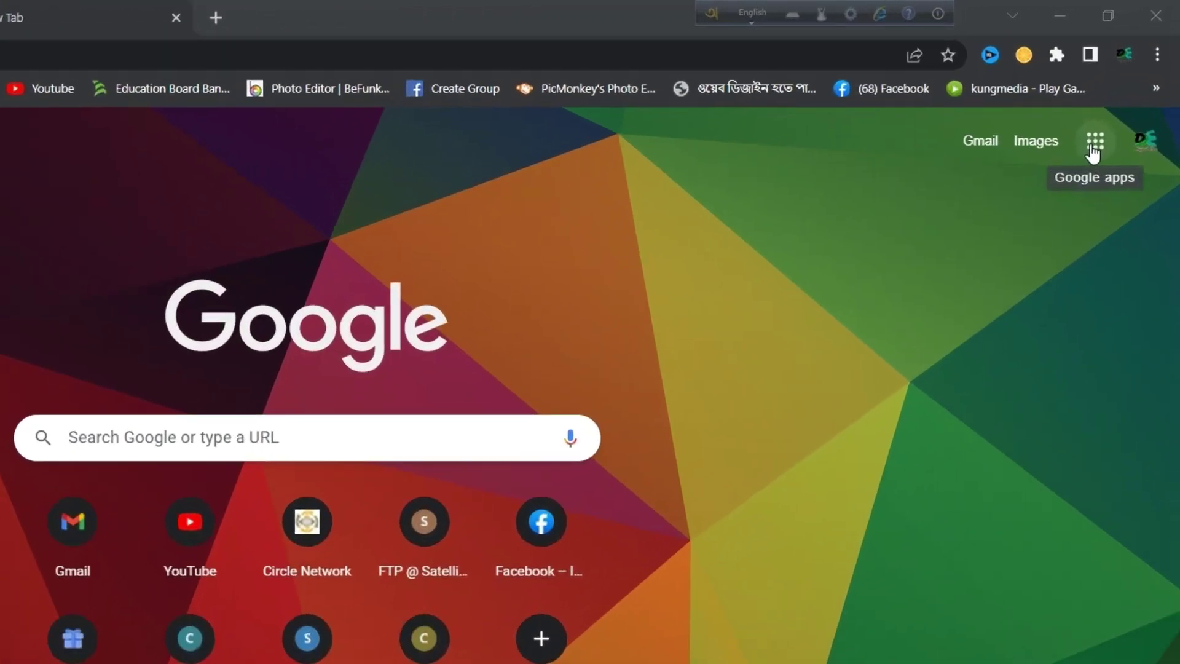
- Open Google Docs from the Google apps grid
click(1124, 97)
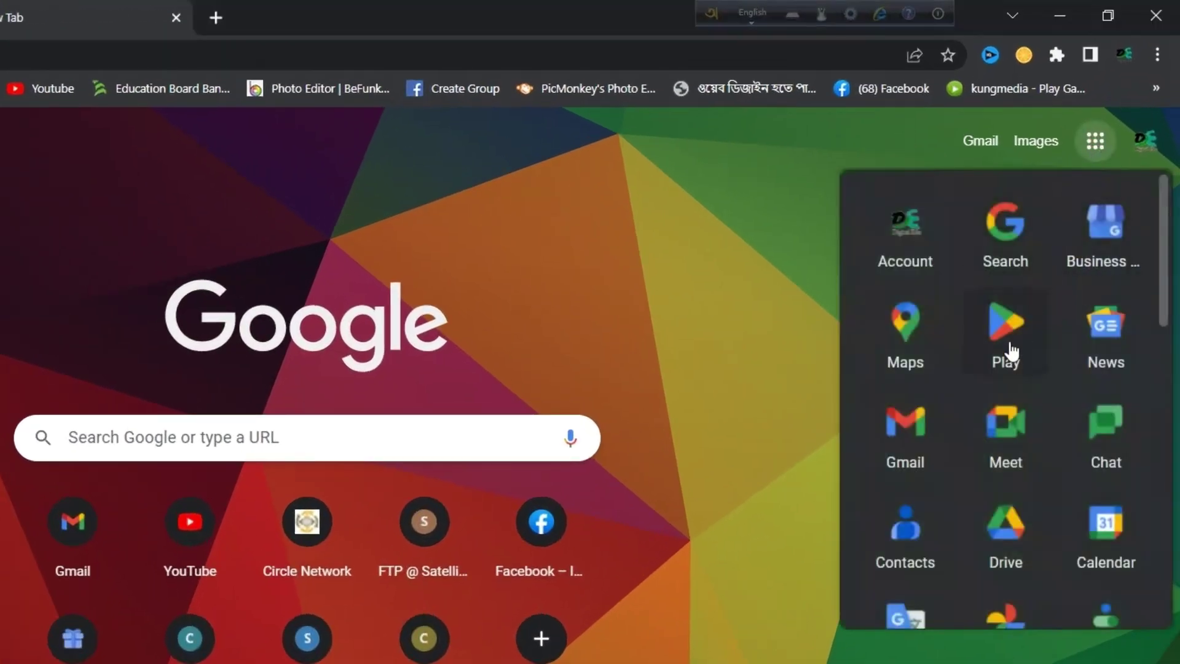
scroll(1009, 353, down, 2)
scroll(1010, 356, down, 5)
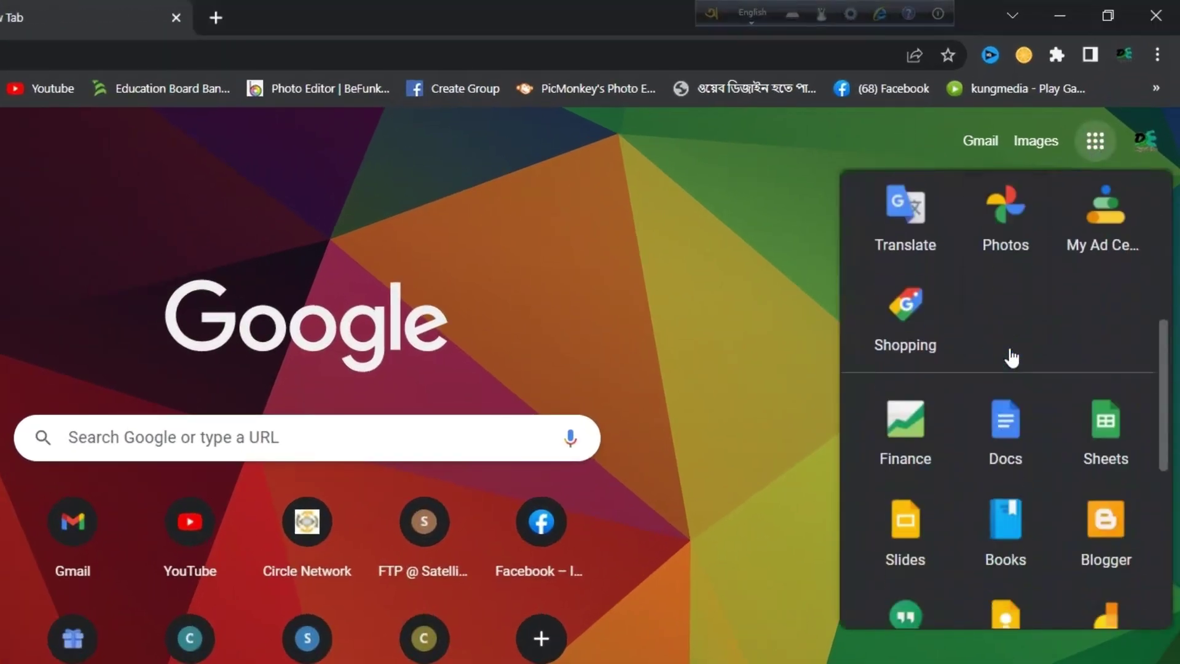
click(1006, 434)
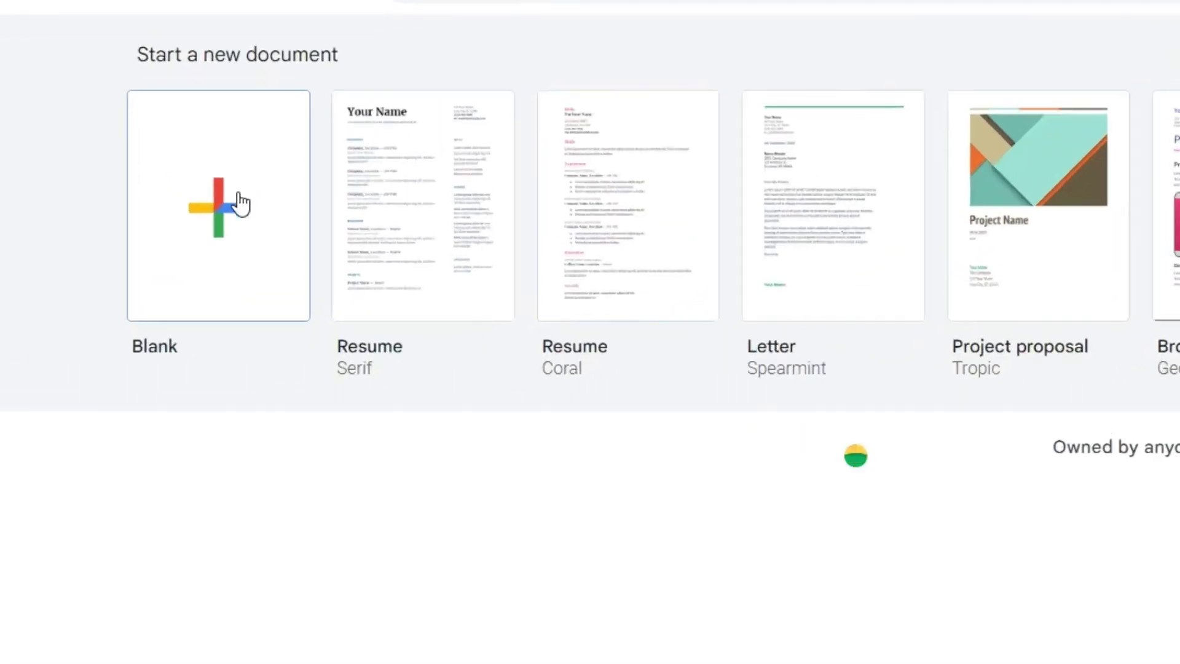
- Create a blank Google Doc and turn on Tools > Voice typing
click(244, 186)
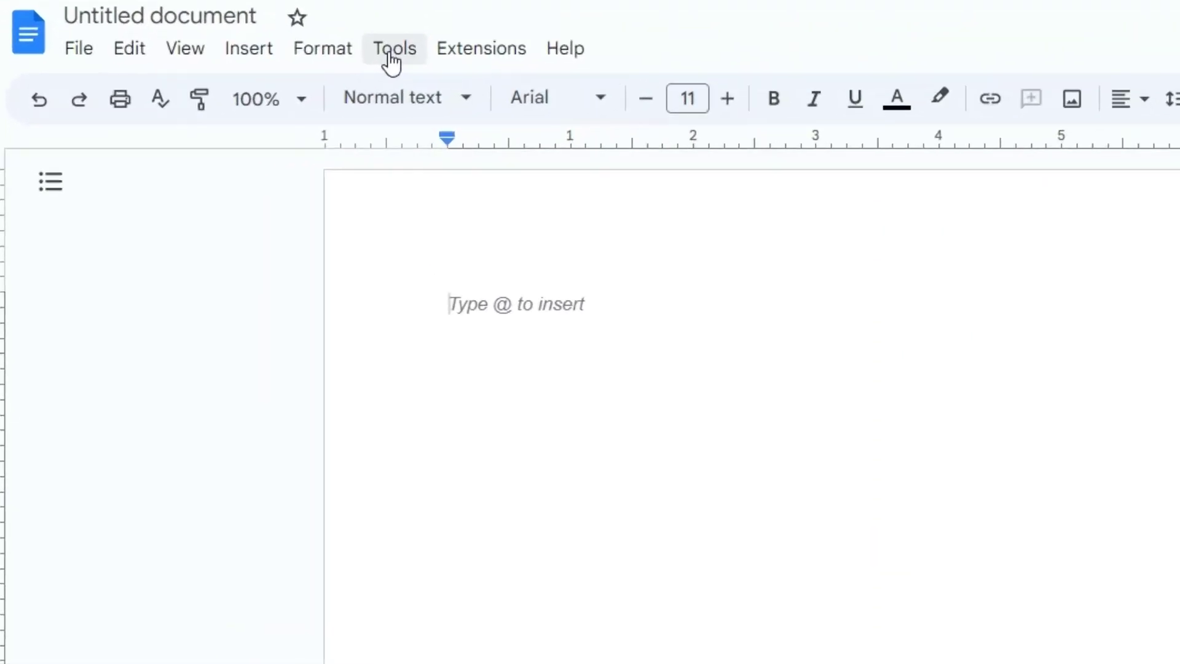
click(223, 109)
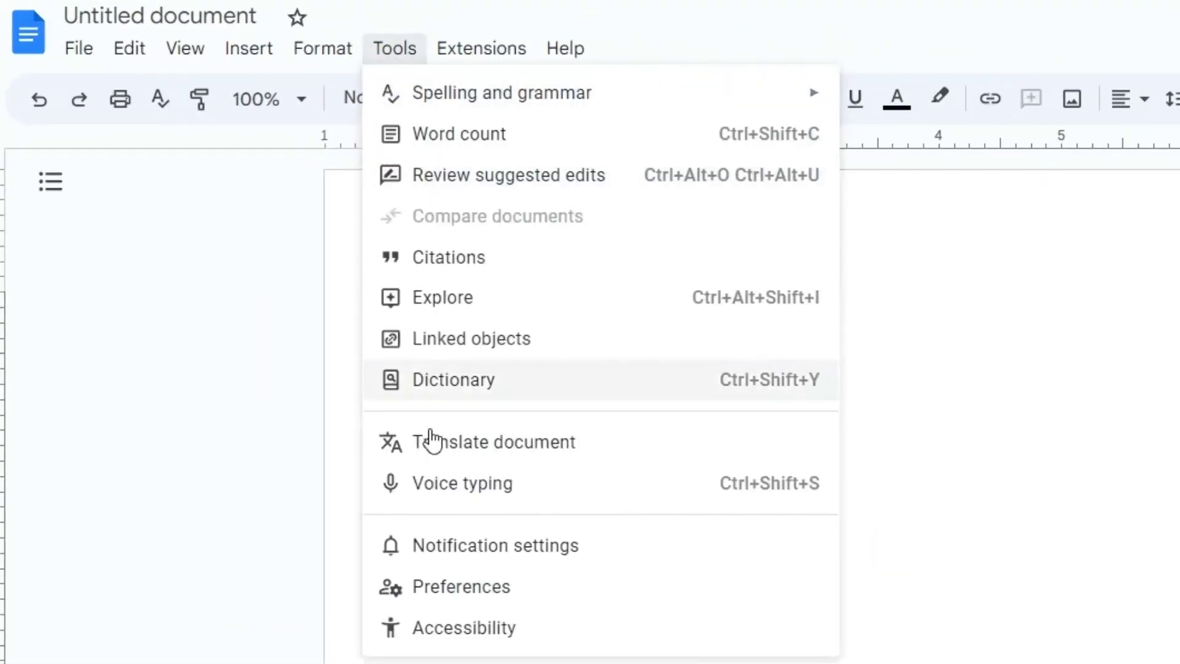
click(492, 488)
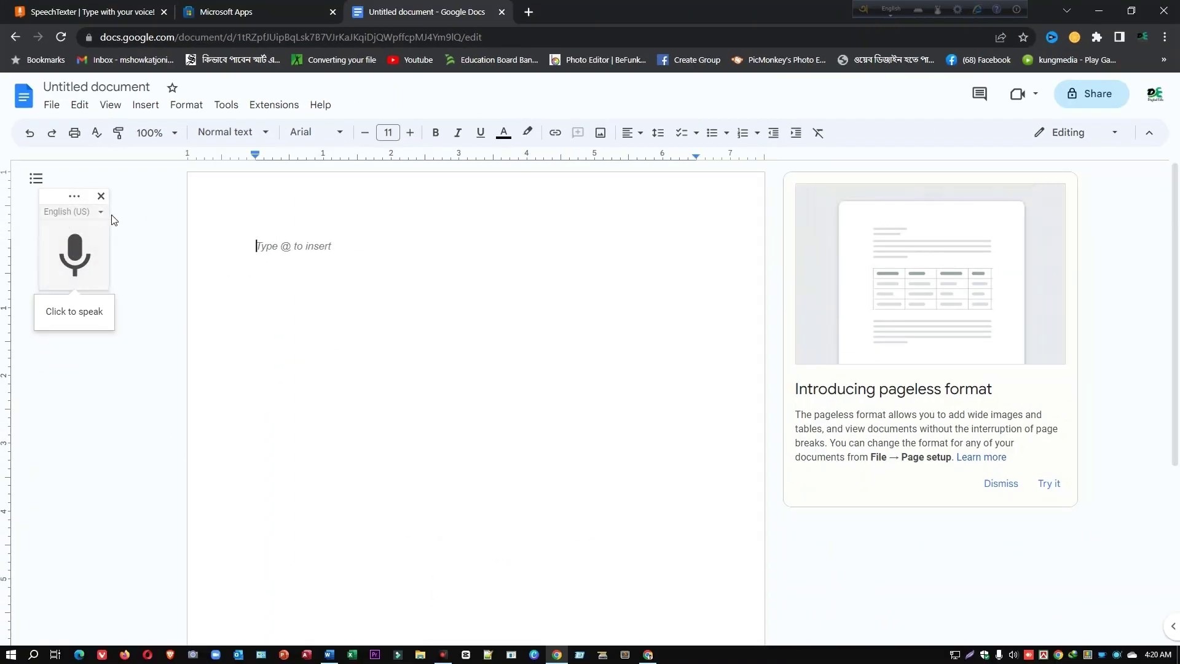
mouse_move(74, 254)
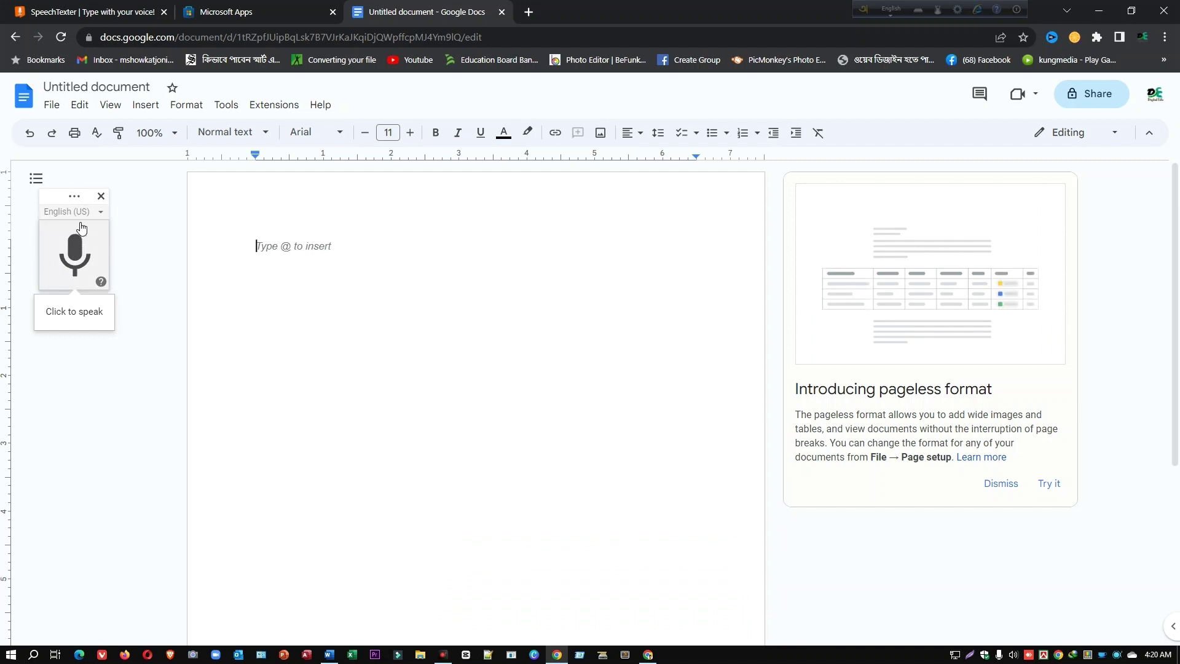
- Dictate a test greeting into the document, then select all and erase it
click(76, 263)
click(73, 252)
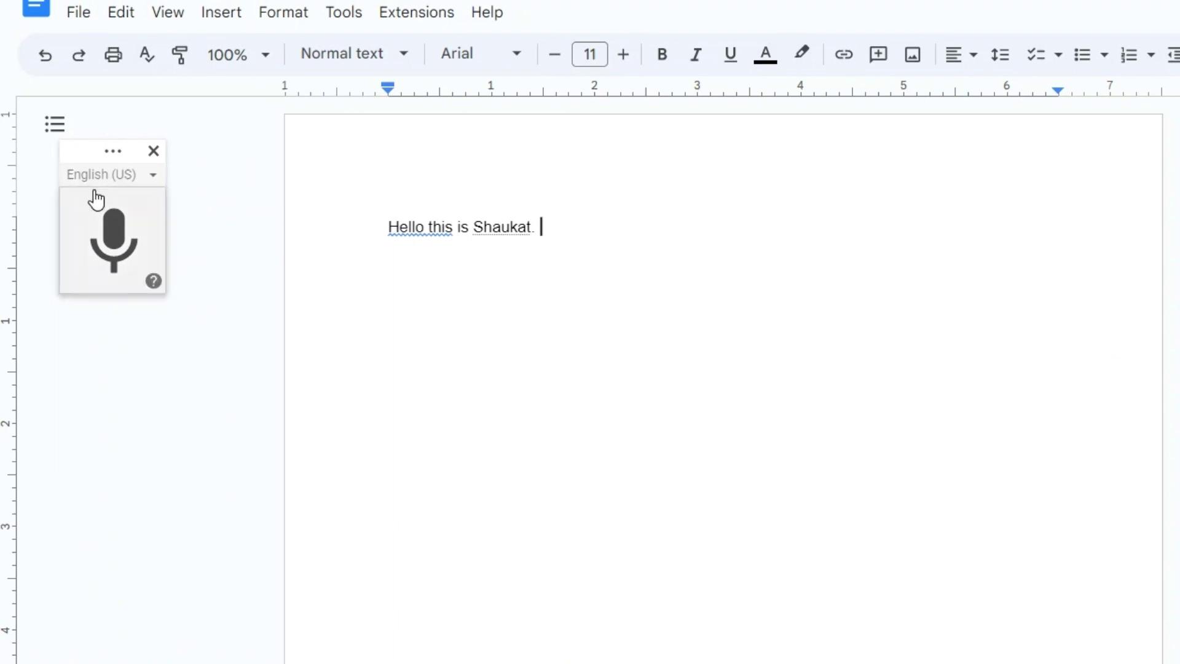
key(ctrl+a)
key(BackSpace)
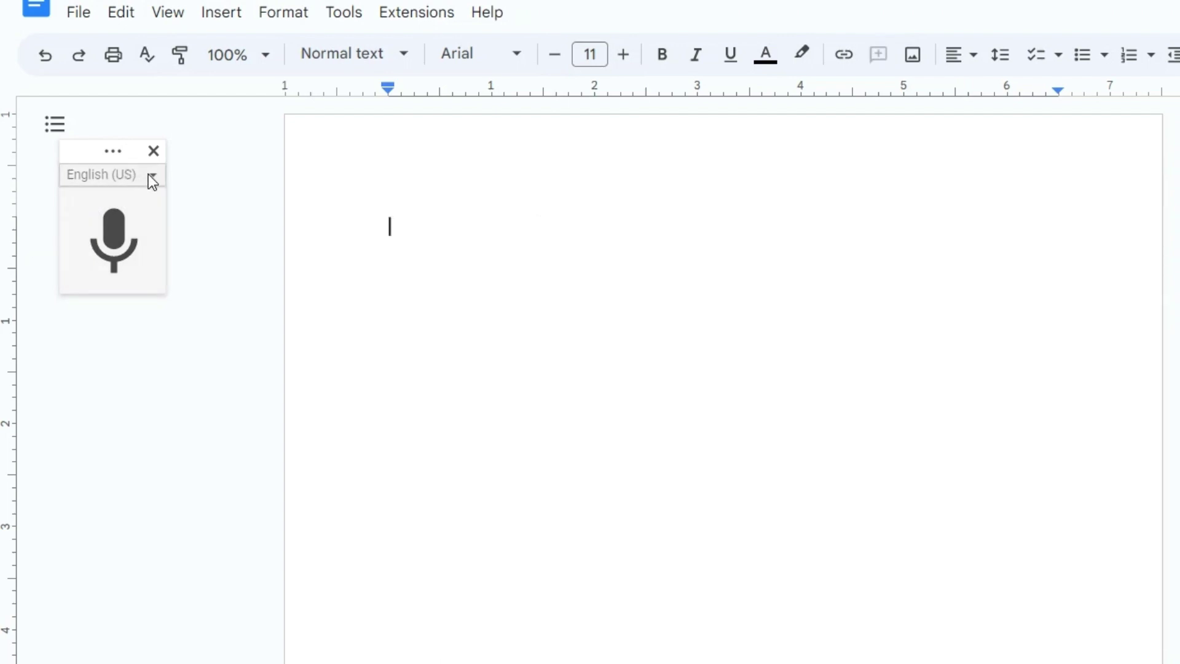
- Scroll the voice typing language list down to বাংলা (বাংলাদেশ)
click(152, 178)
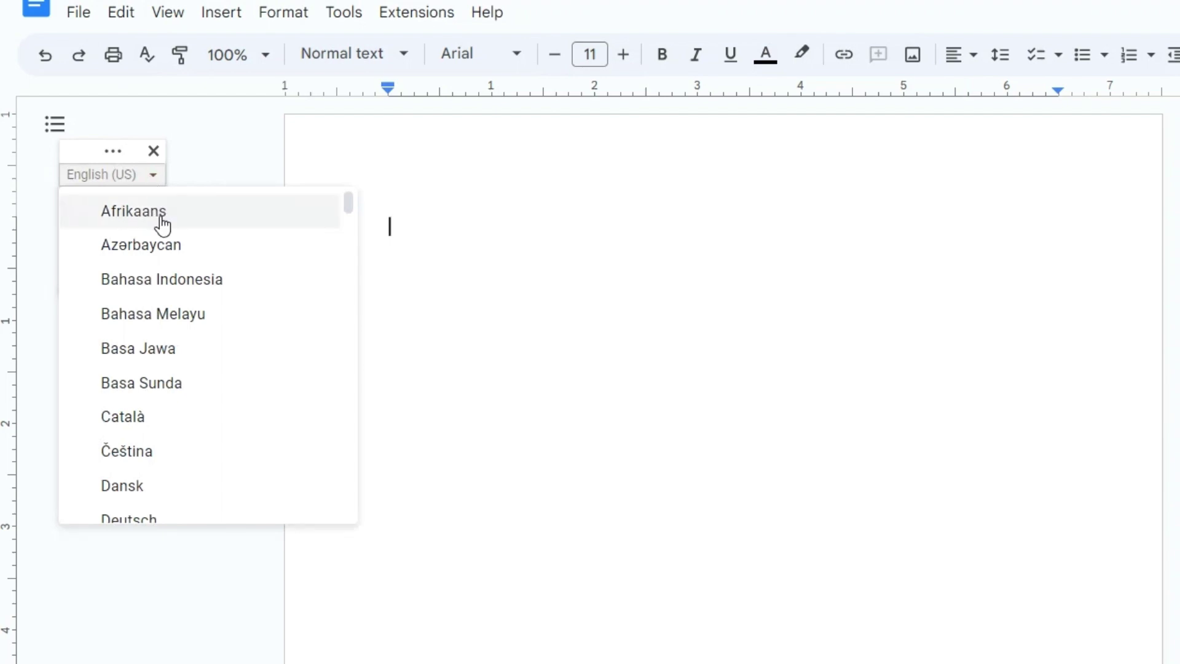
scroll(173, 249, down, 4)
scroll(185, 266, down, 3)
scroll(185, 264, down, 1)
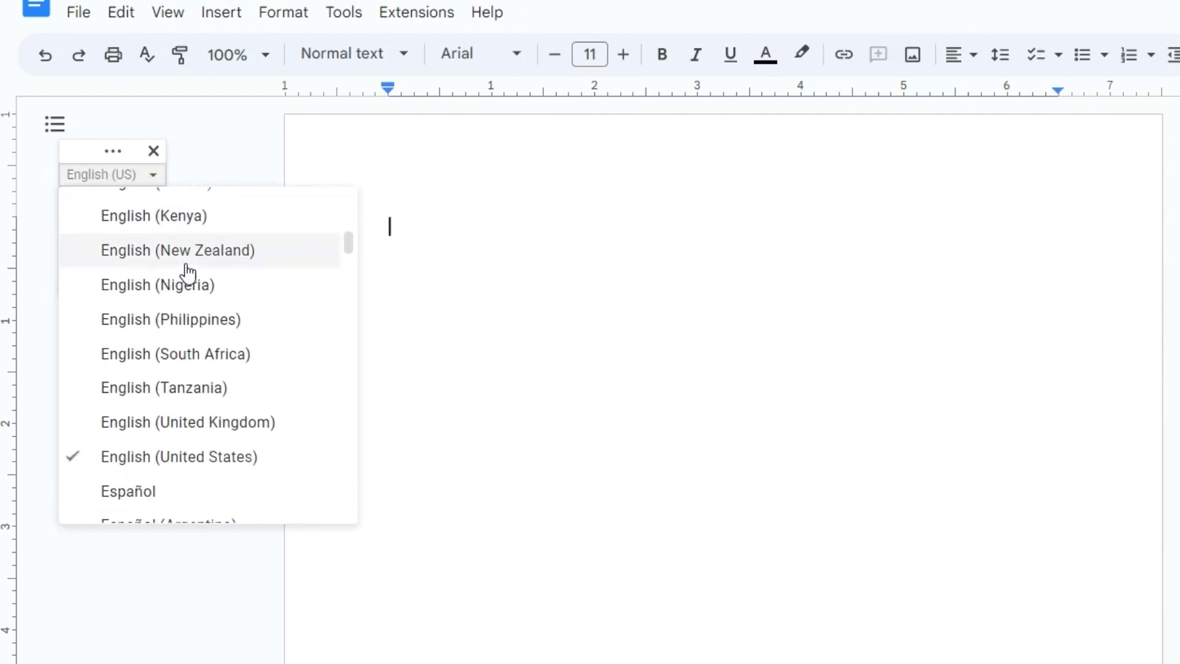
scroll(184, 268, down, 4)
scroll(187, 275, down, 5)
scroll(187, 278, down, 5)
scroll(187, 279, down, 5)
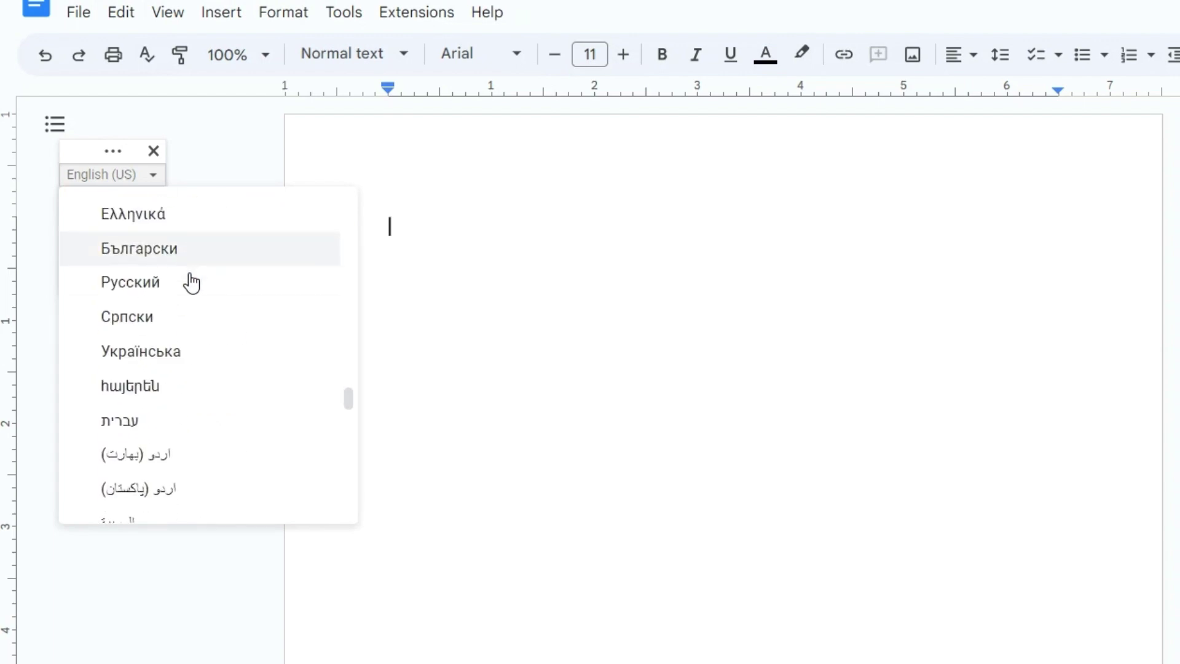
scroll(191, 282, down, 5)
scroll(194, 289, down, 5)
scroll(203, 394, down, 2)
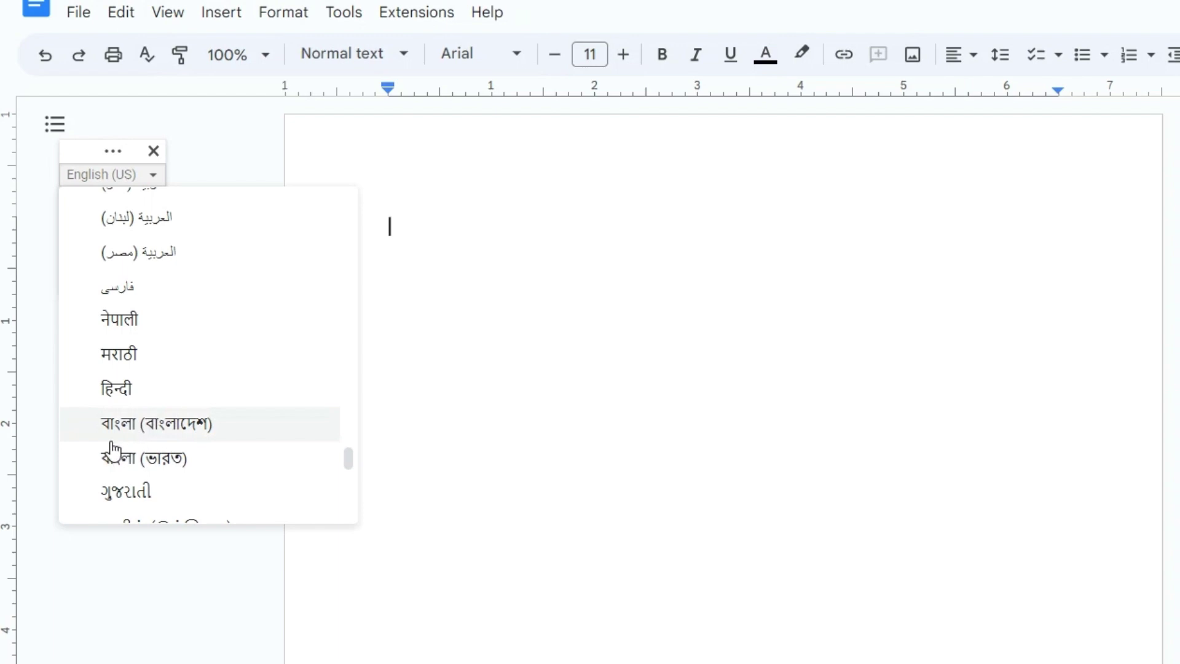
- Switch voice typing to বাংলা (বাংলাদেশ) and dictate a Bengali paragraph
click(170, 432)
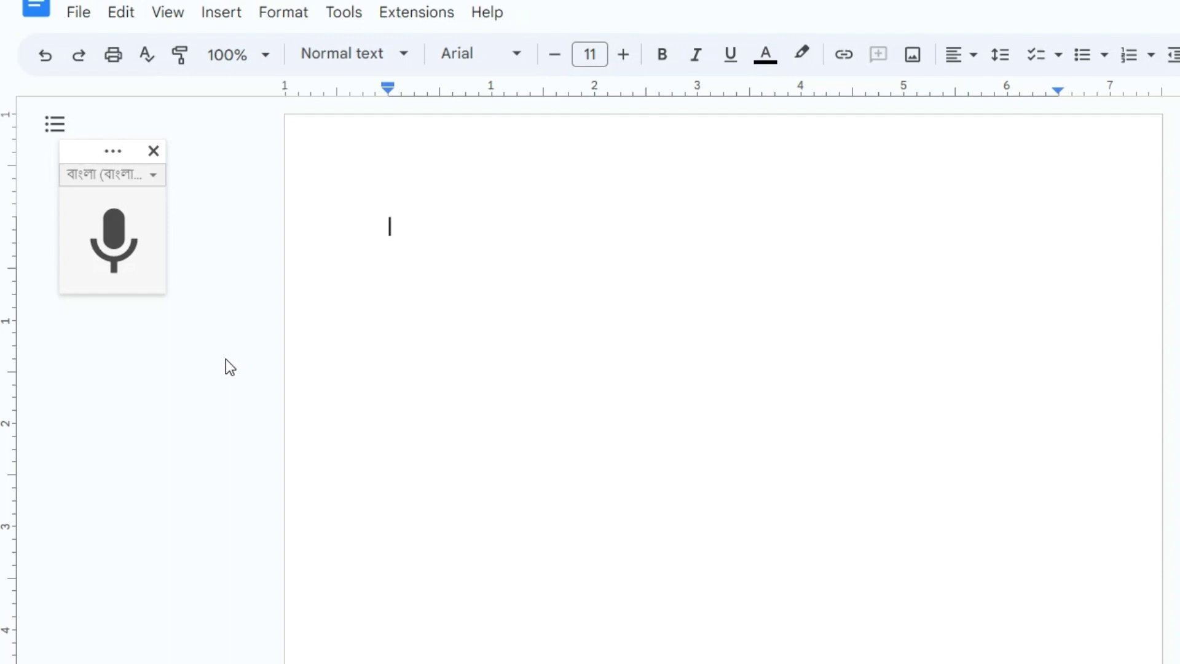
click(112, 241)
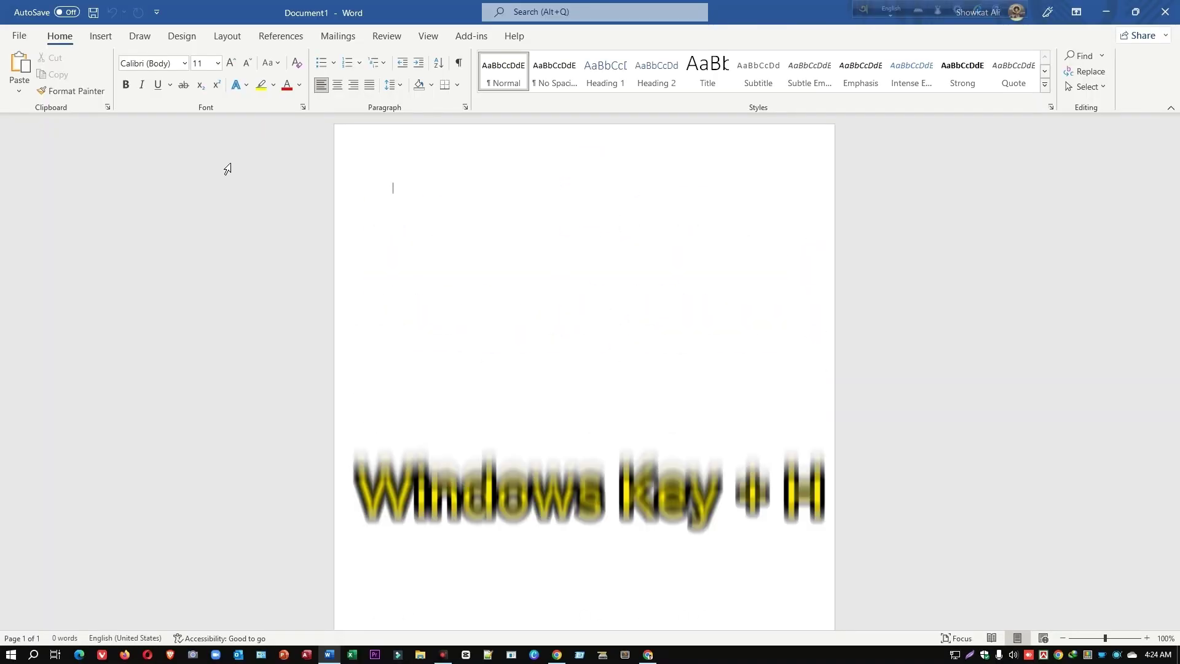
- Start Windows dictation with Windows+H and speak an English sentence into Document1
key(super+h)
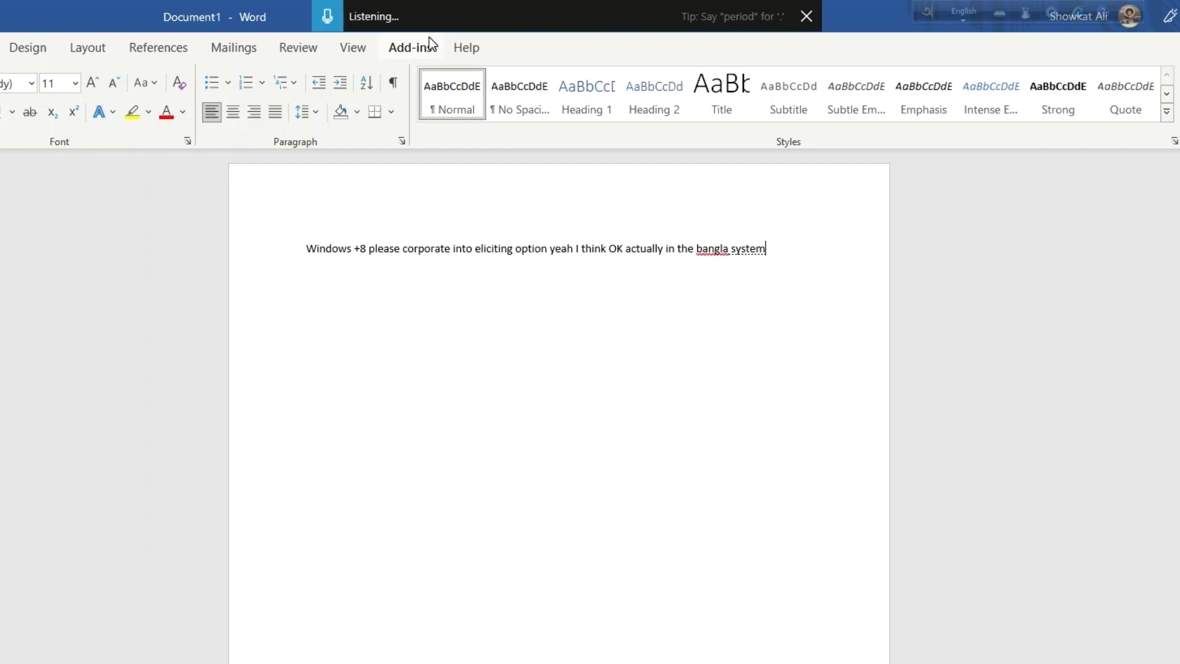
- Replace the dictated paragraph with a new dictated sentence beginning 'Today I'm very good'
triple_click(411, 267)
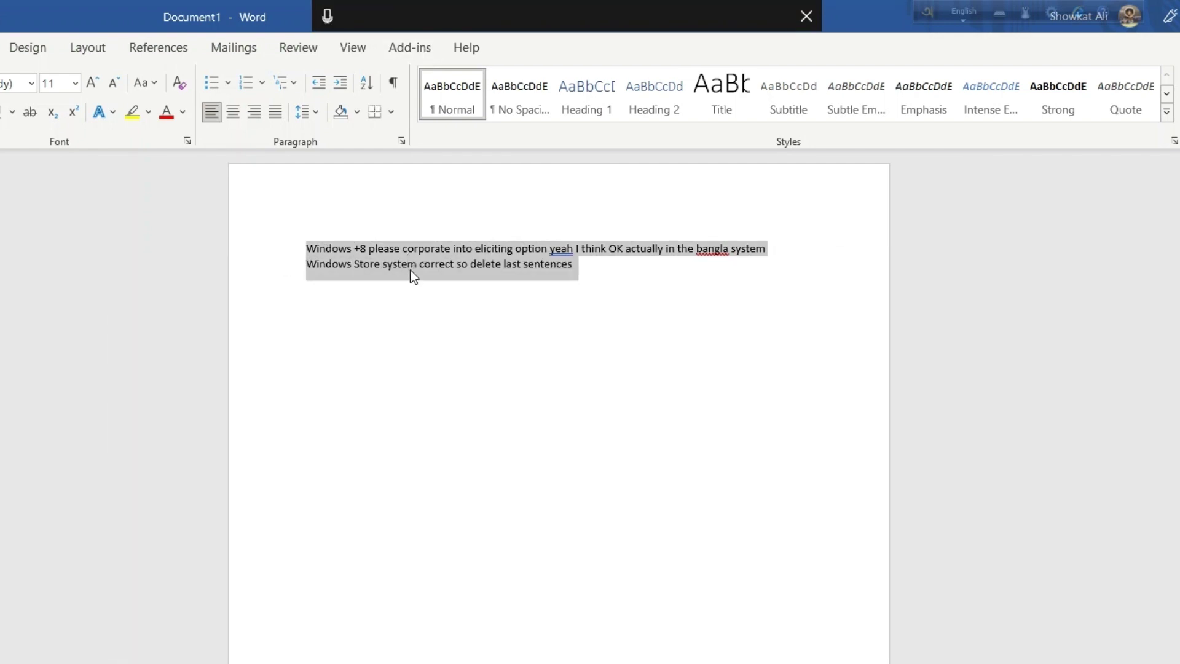
key(Delete)
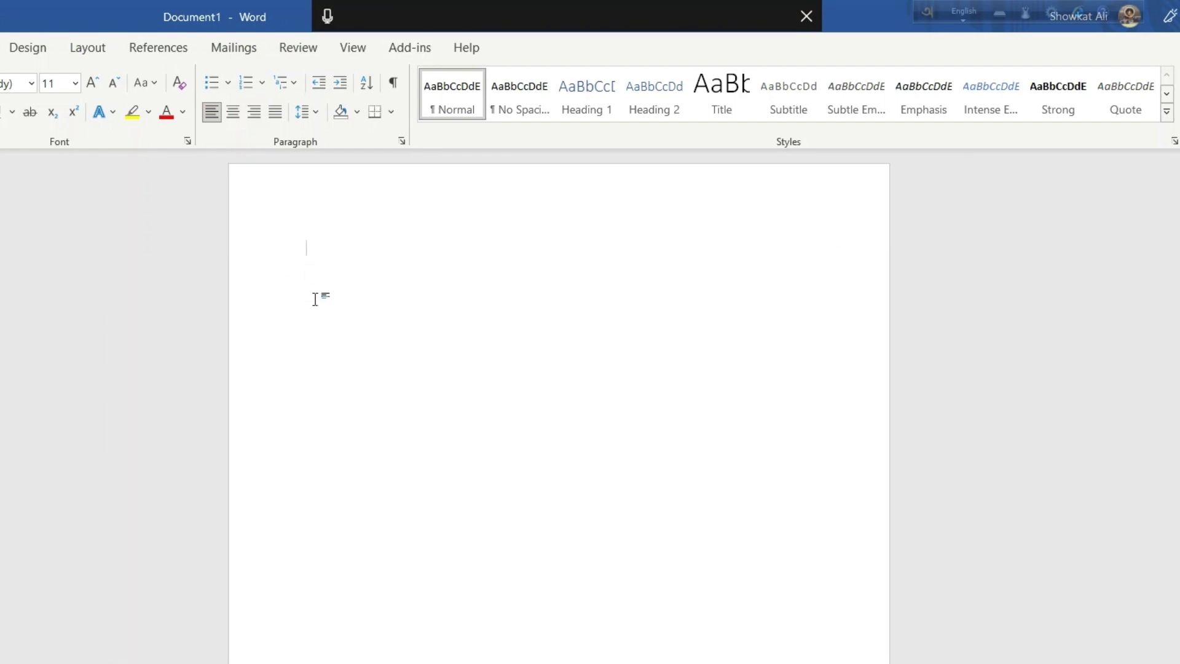
click(327, 17)
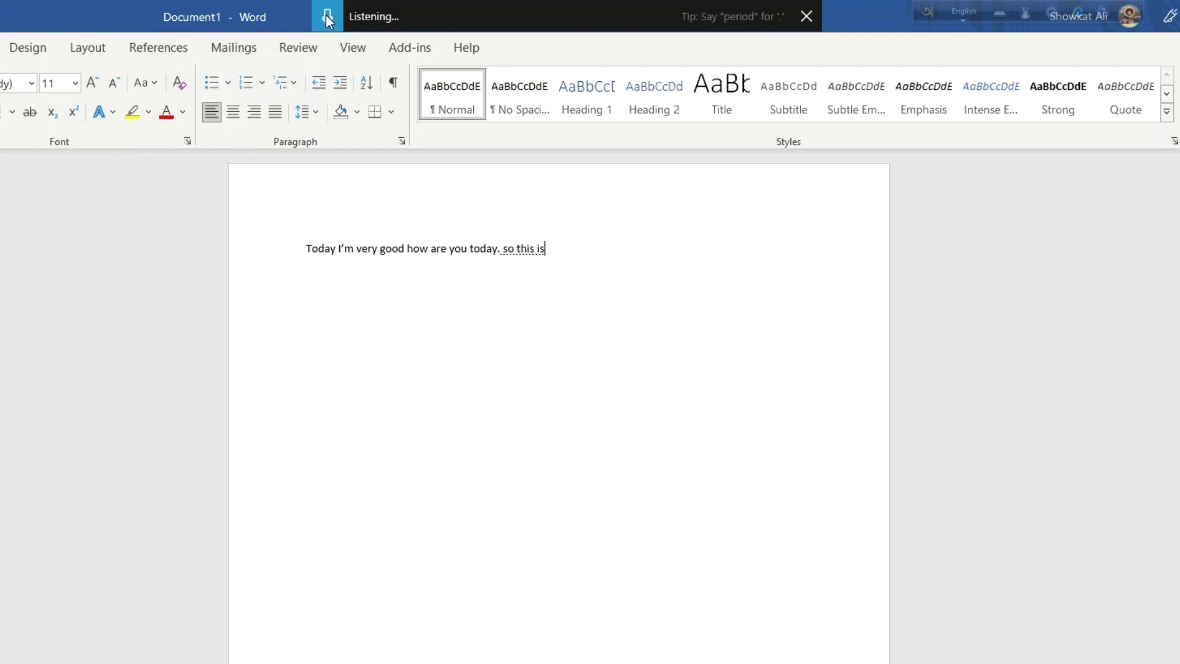
click(327, 19)
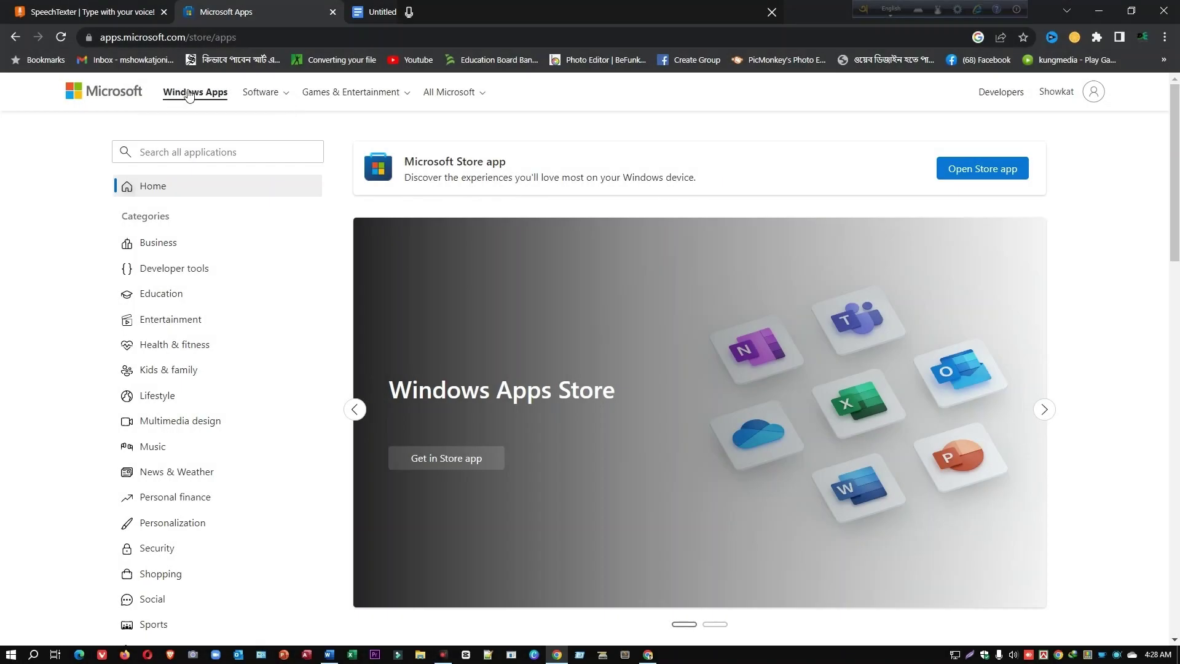
- Search the Microsoft Apps store for 'voice to text' and browse the results
click(1096, 95)
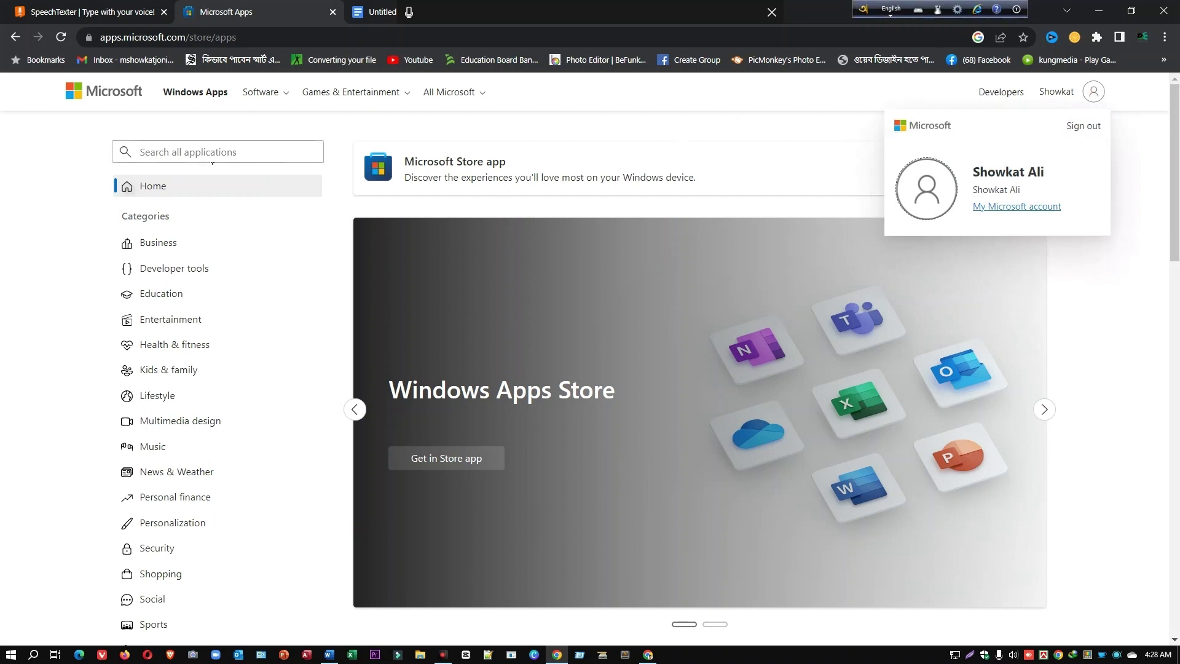
click(210, 153)
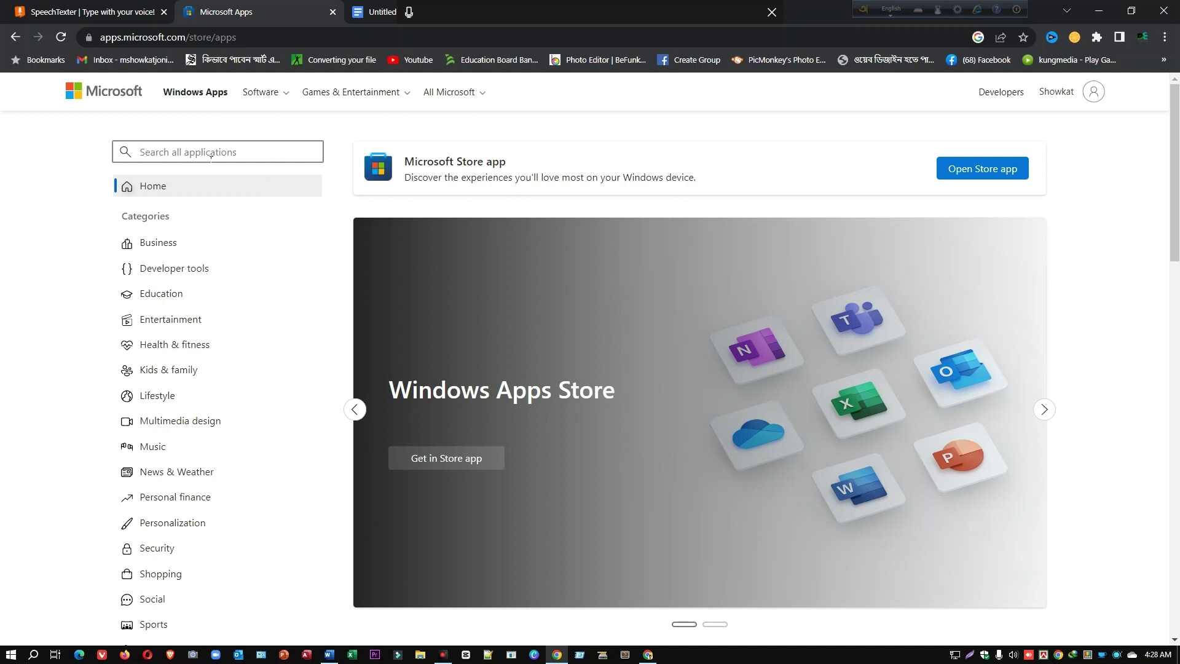
text(voice to text)
click(203, 179)
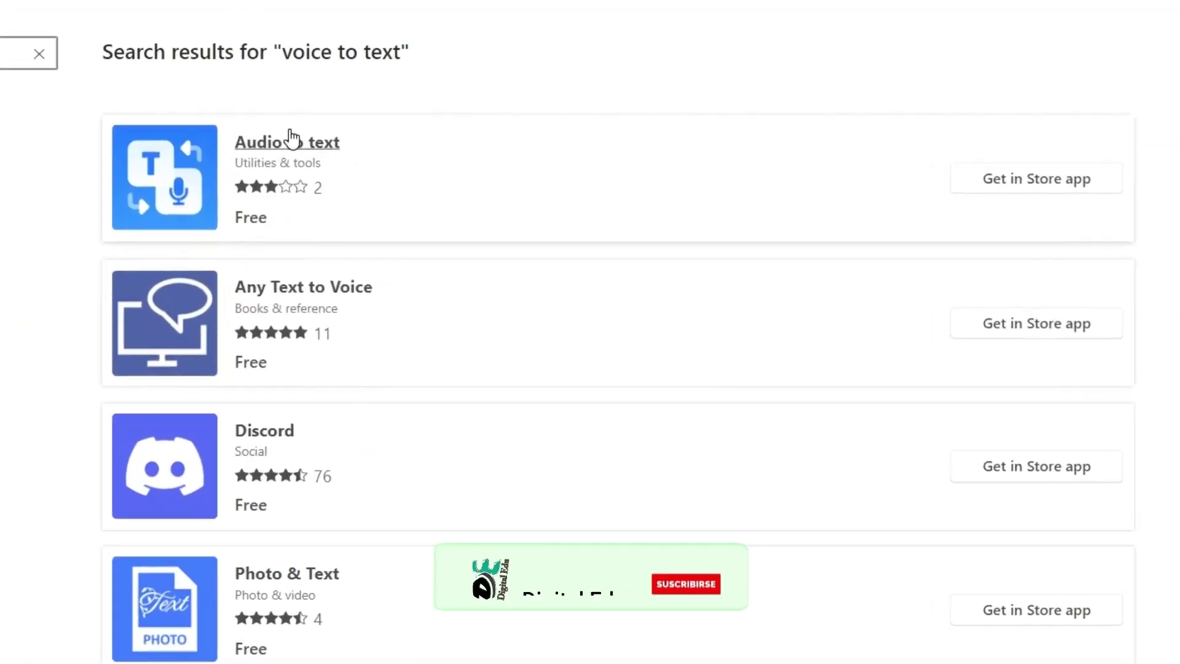
scroll(332, 313, down, 3)
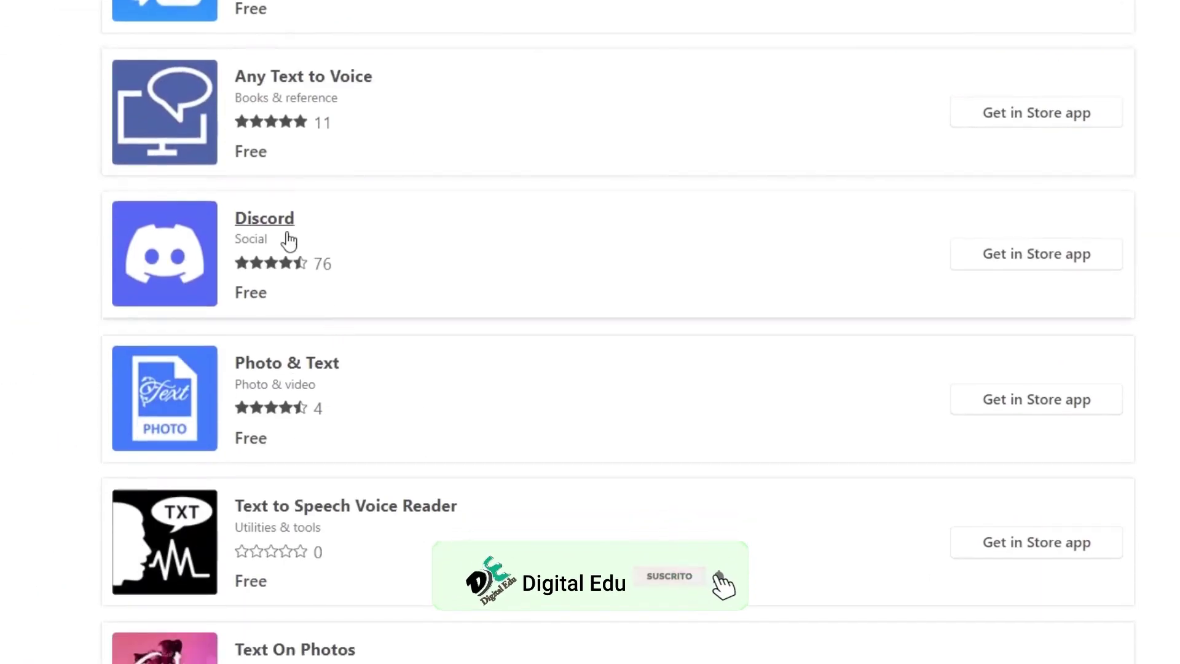
scroll(317, 376, up, 3)
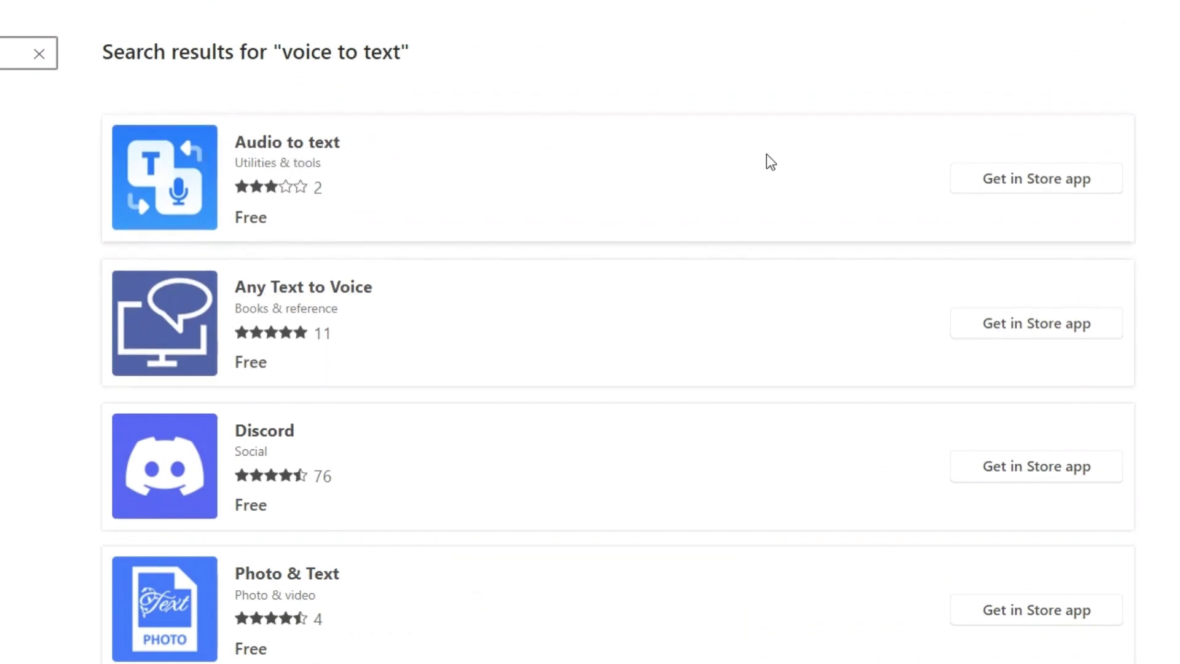
- Get Audio to text from Microsoft Store, allowing the Store prompt, and launch the app
click(1054, 183)
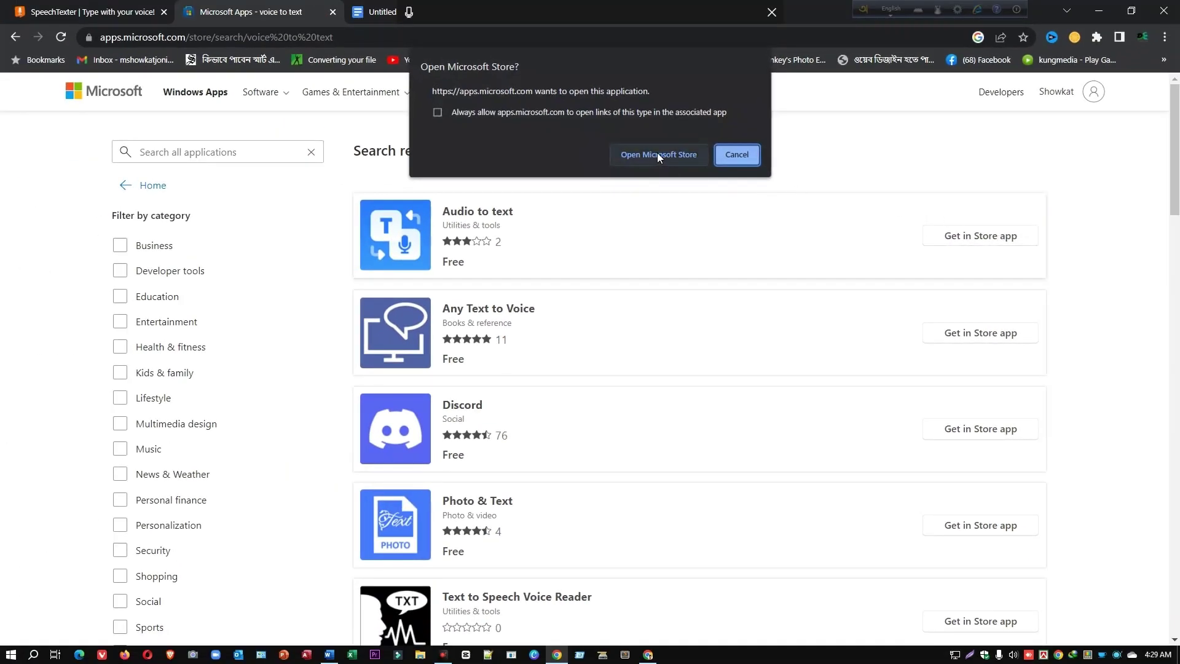
click(659, 155)
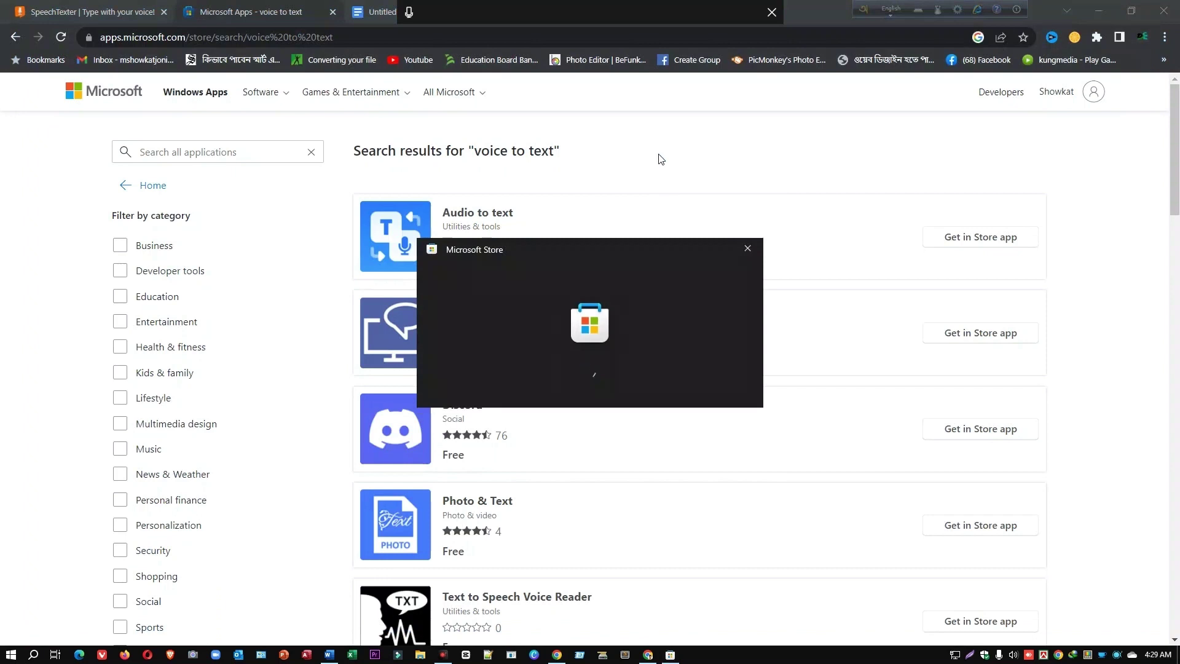
click(691, 382)
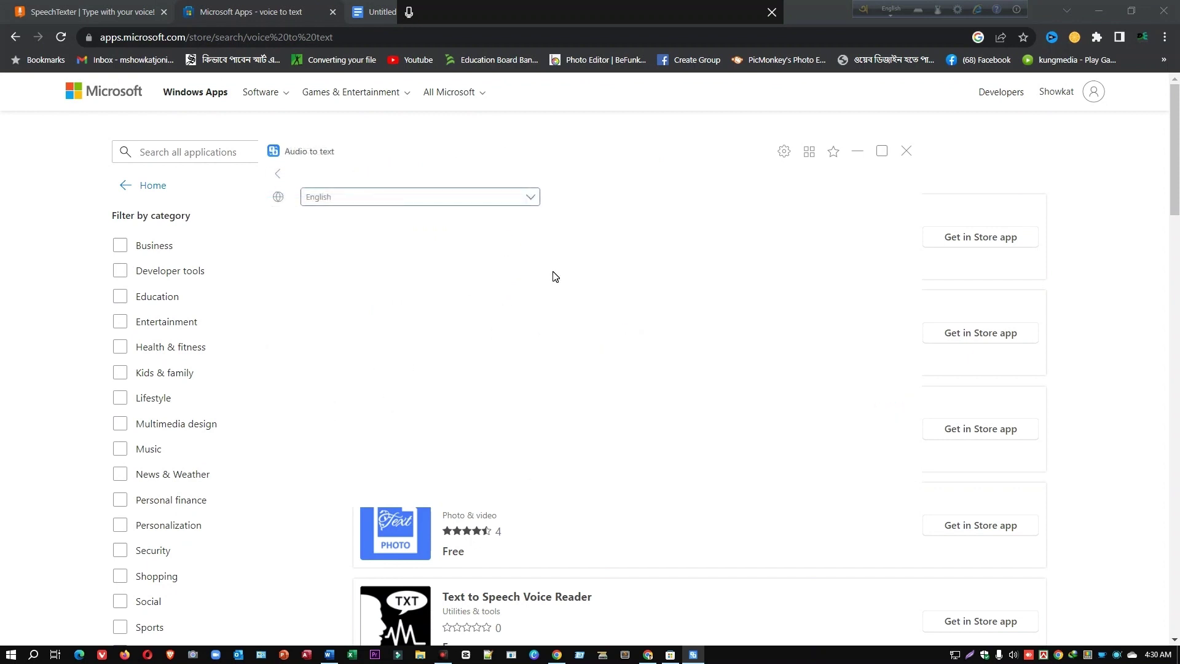
- Maximize the Audio to text window and put the cursor in its empty Text-to-speech box
click(882, 151)
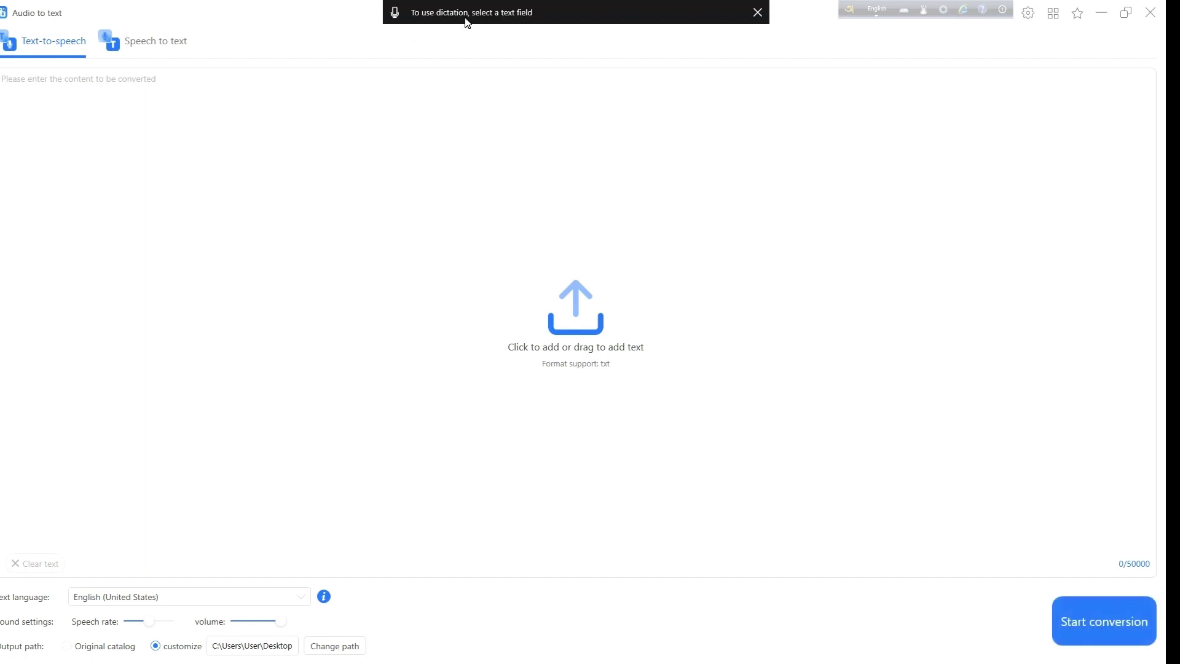
click(74, 91)
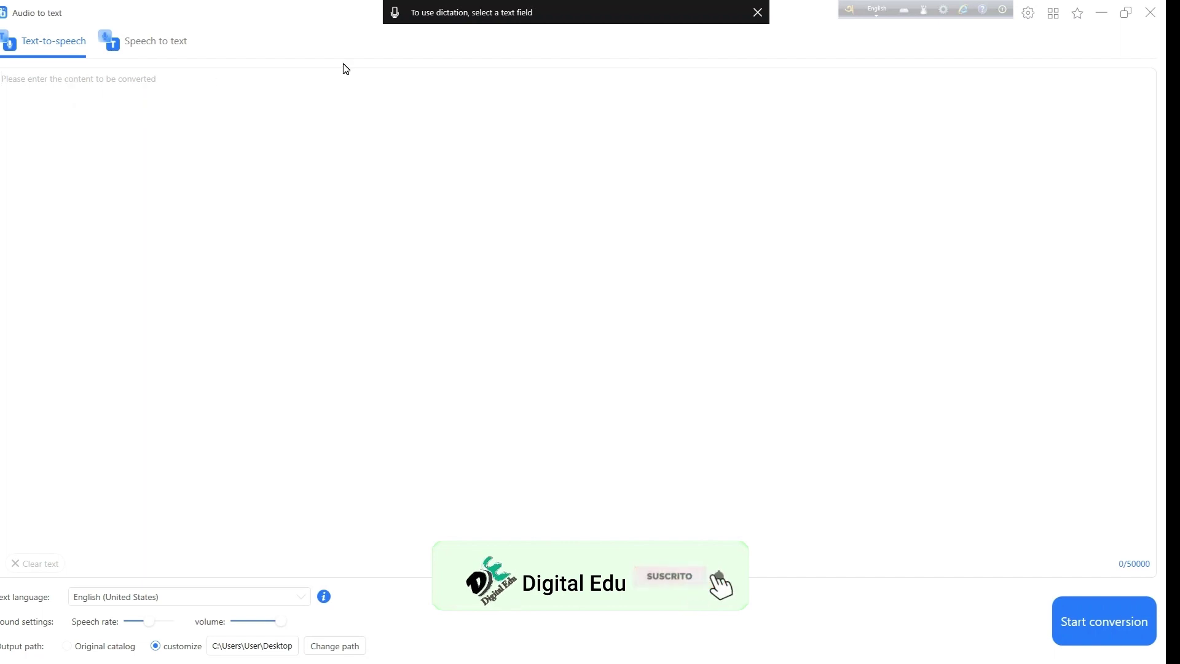
- Dictate an English sentence, set the speech rate to 1.0, and close Audio to text
click(397, 16)
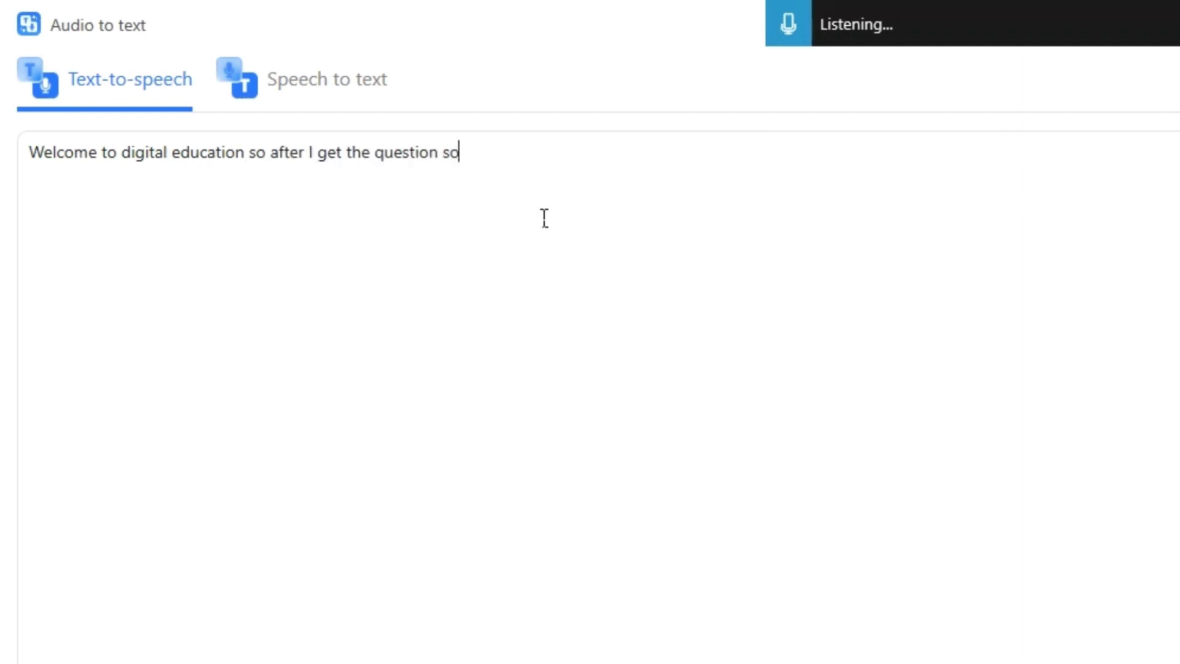
click(793, 23)
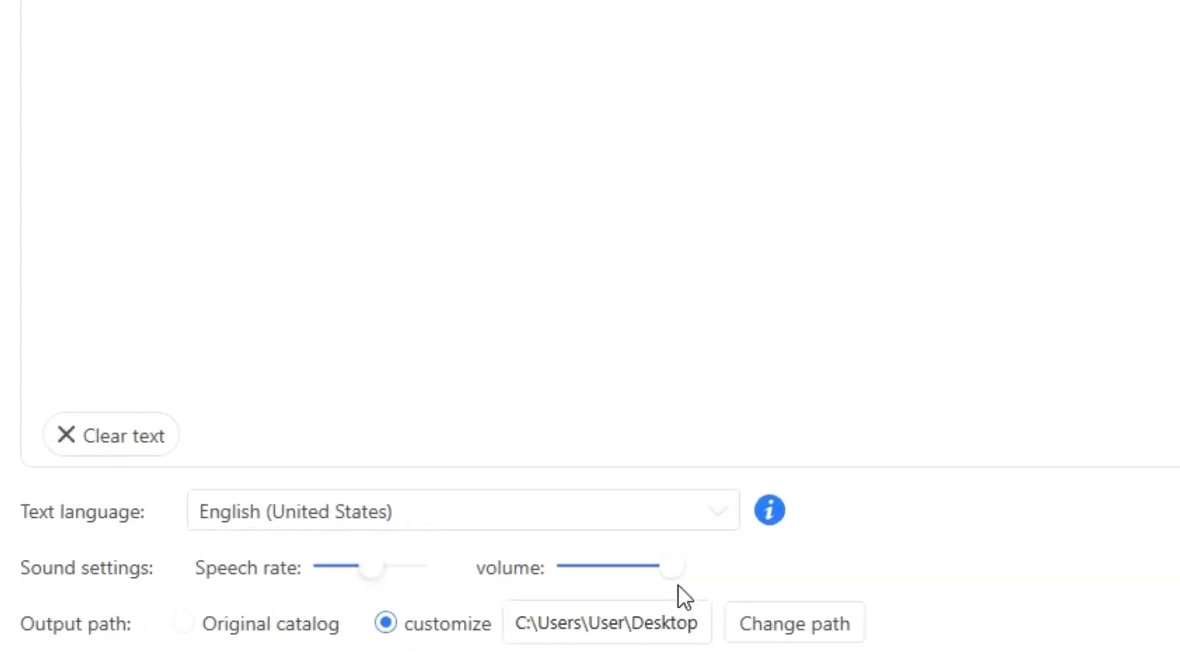
drag(370, 572, 375, 572)
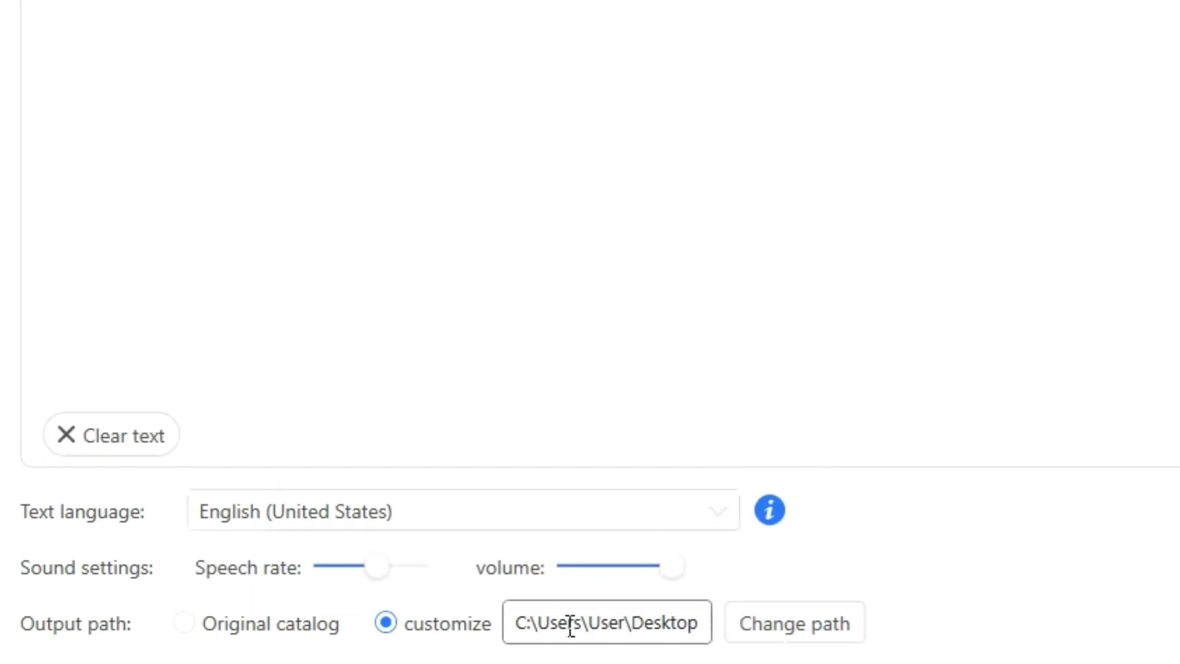
click(1167, 27)
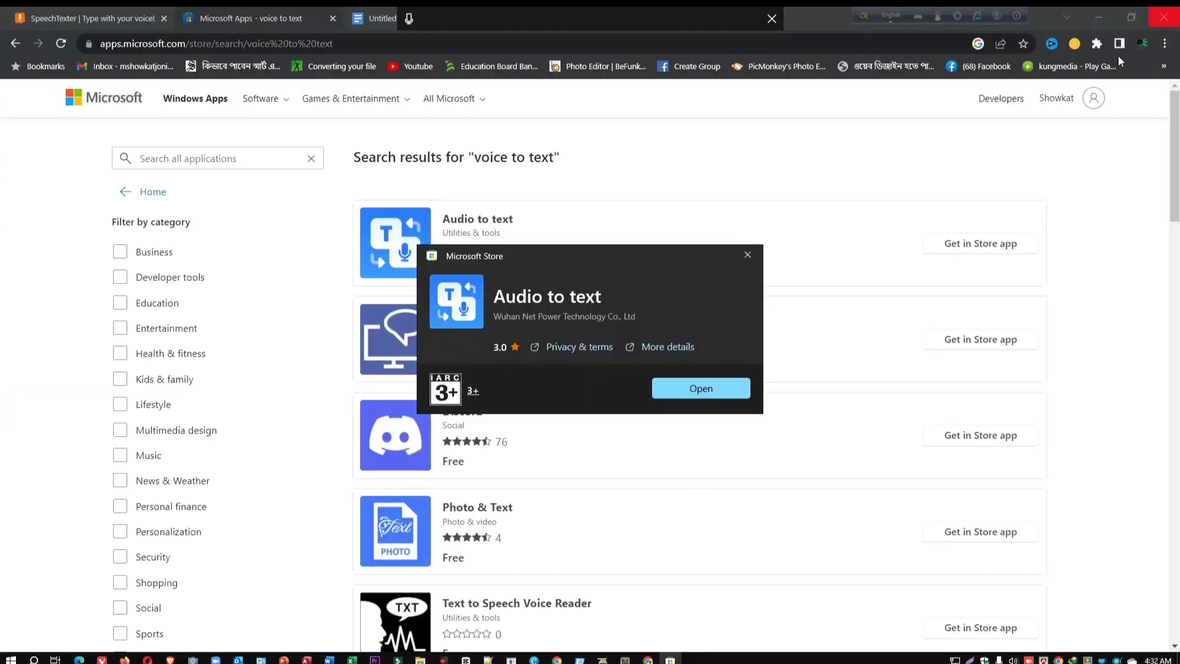
- Dismiss the Audio to text Microsoft Store card and the dictation toolbar
click(749, 254)
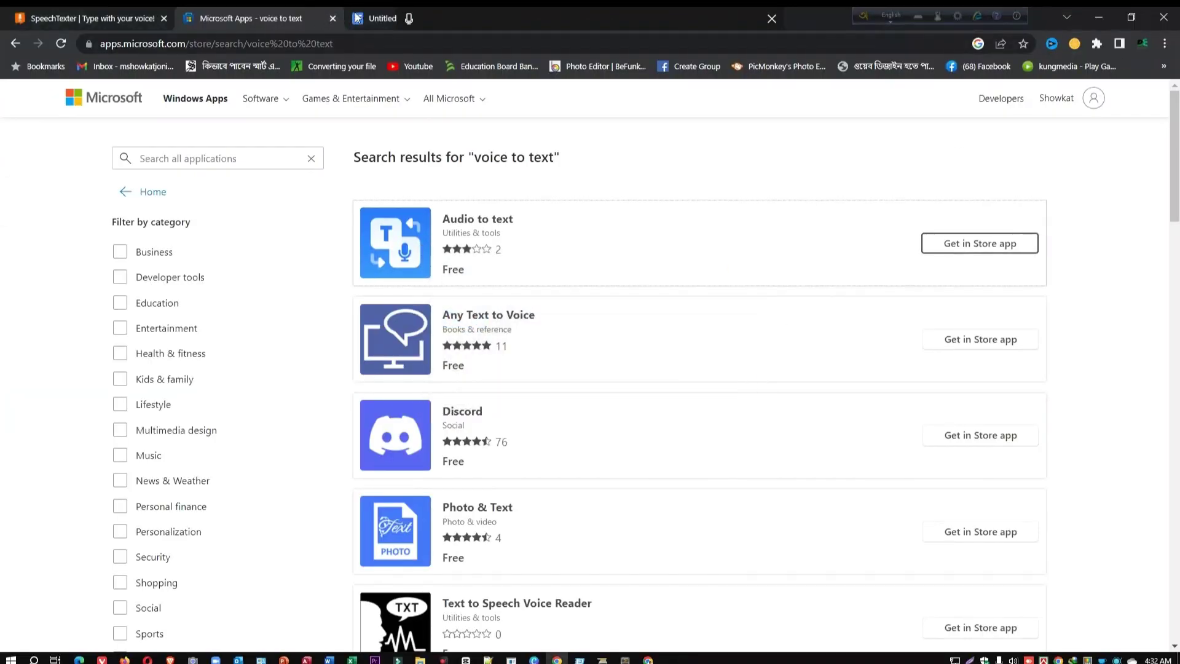
click(772, 20)
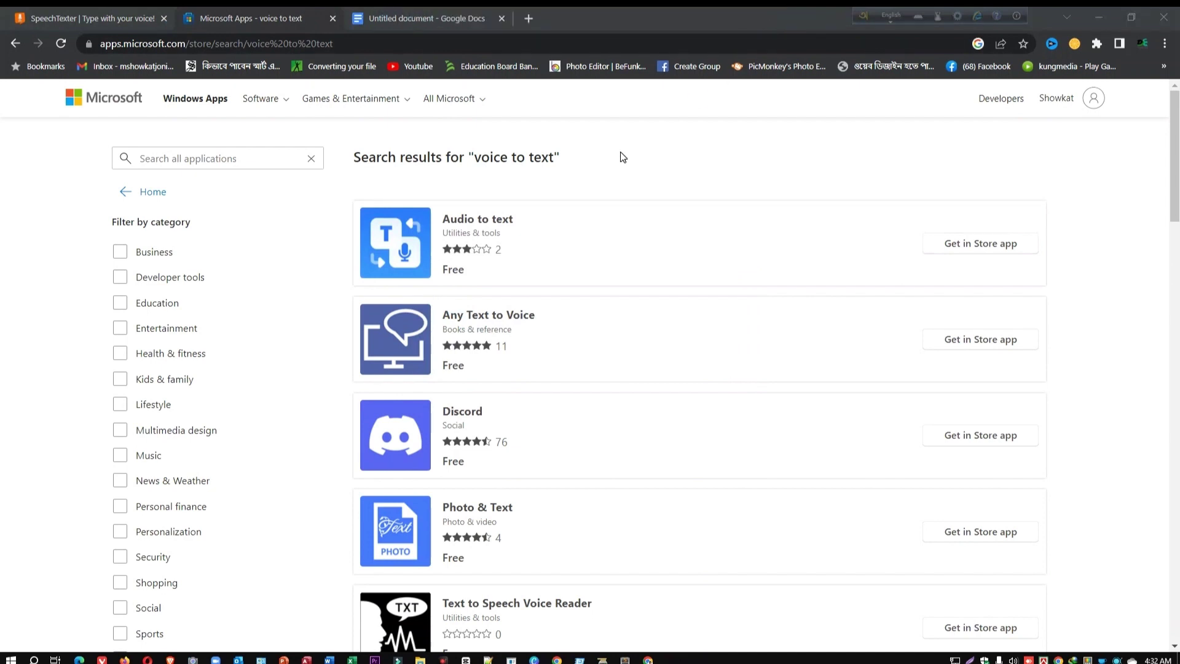